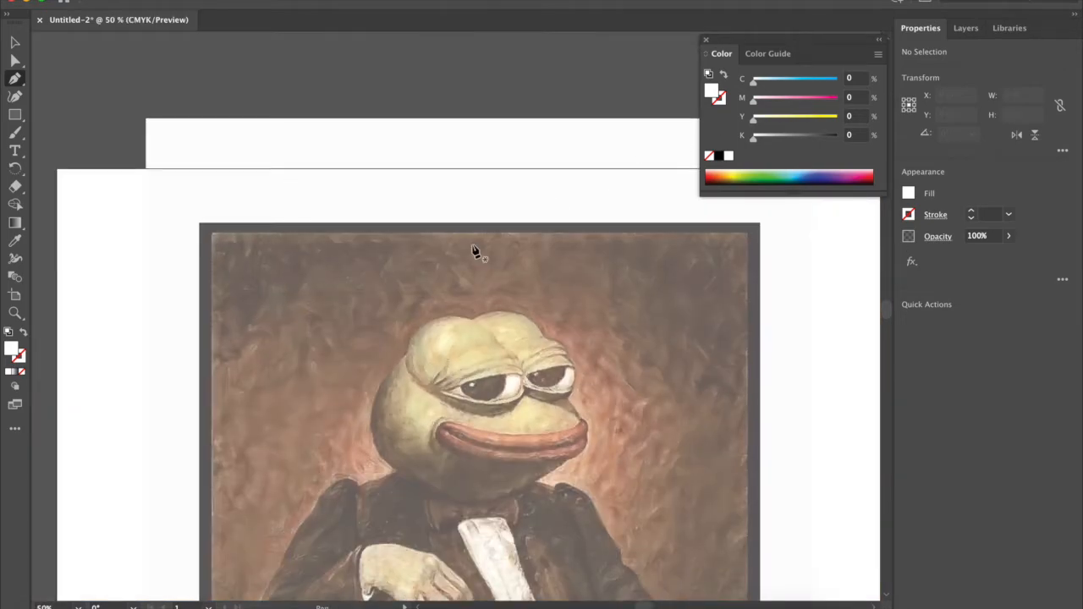
Step: Look over the frog portrait and check the document's layers, grid and stock photo
scroll(474, 249, "down", 5)
scroll(474, 249, "down", 3)
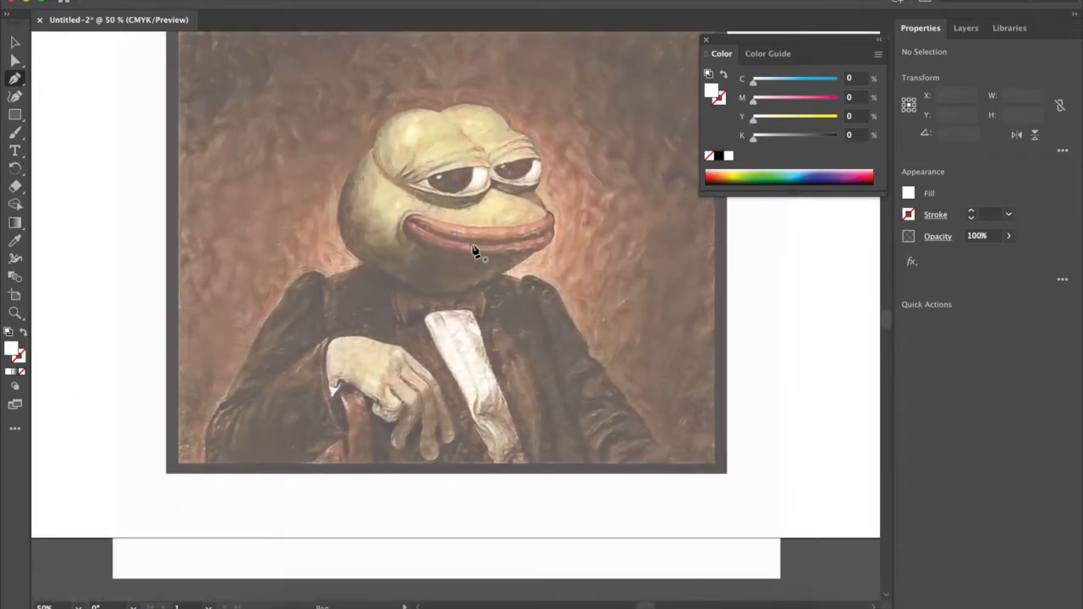
scroll(474, 249, "up", 2)
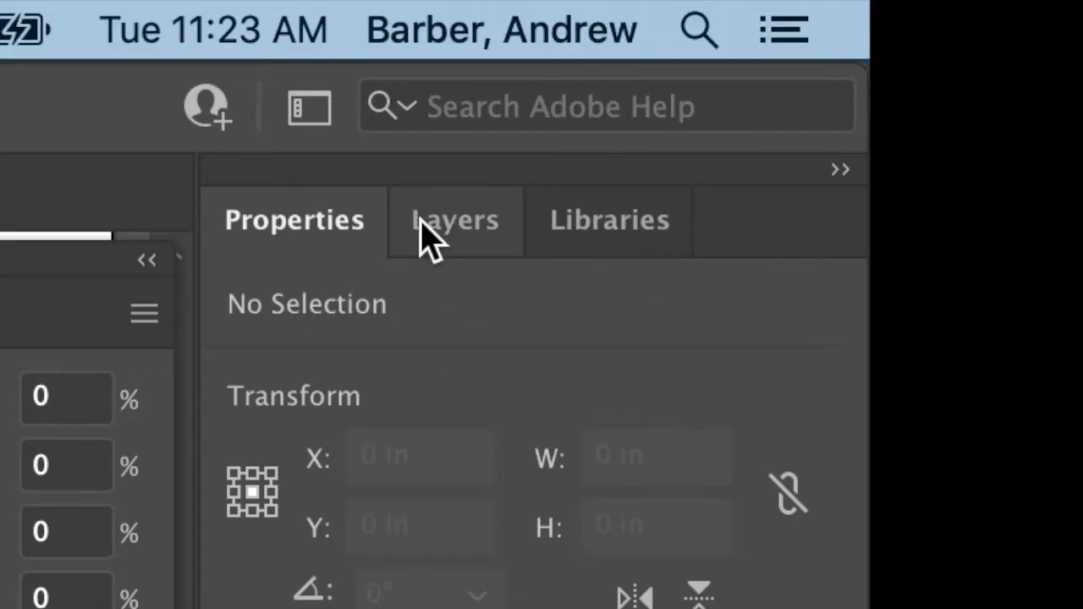
left_click(448, 224)
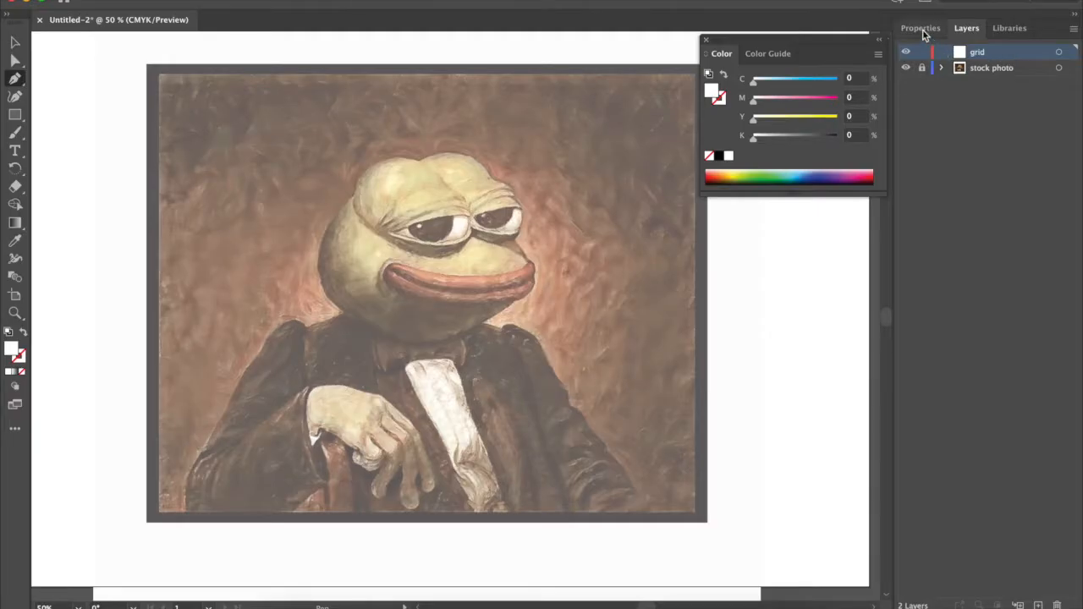
left_click(294, 220)
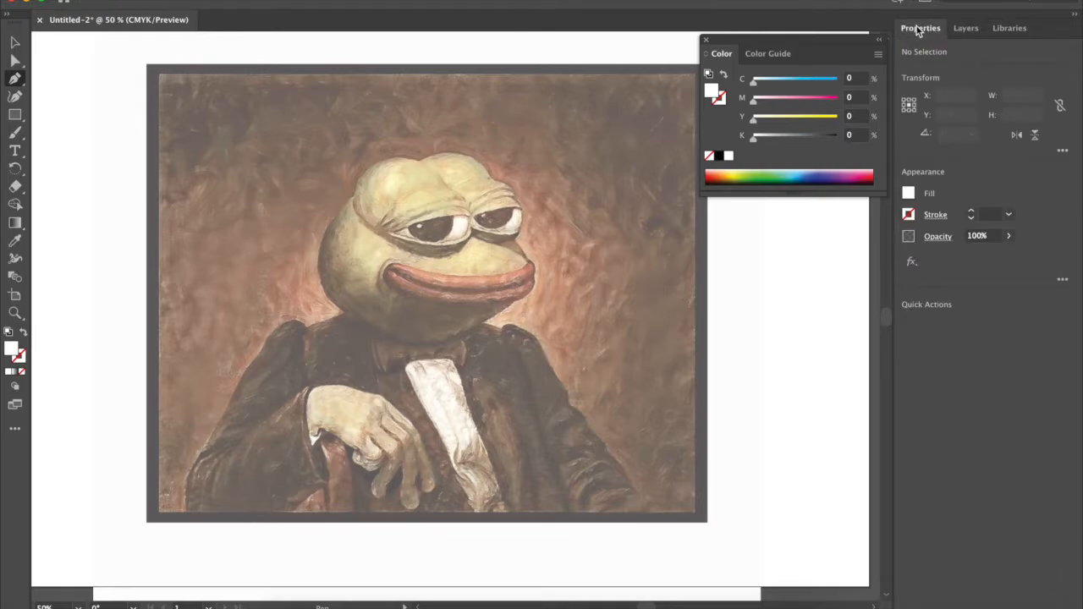
Step: Clear the floating colour controls from the canvas and activate the Pen tool
left_click(706, 40)
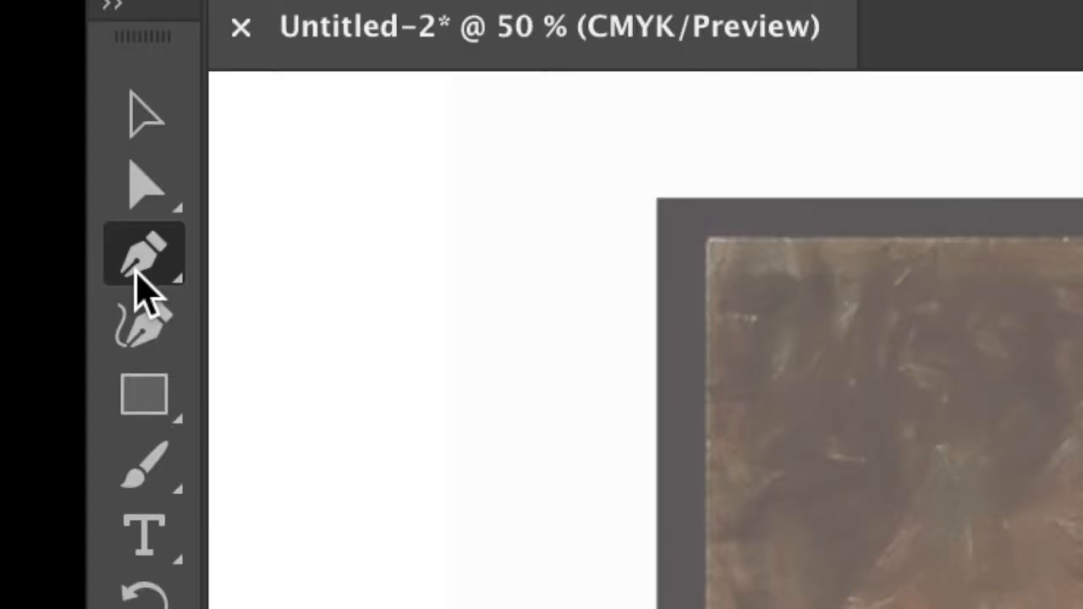
left_click(137, 259)
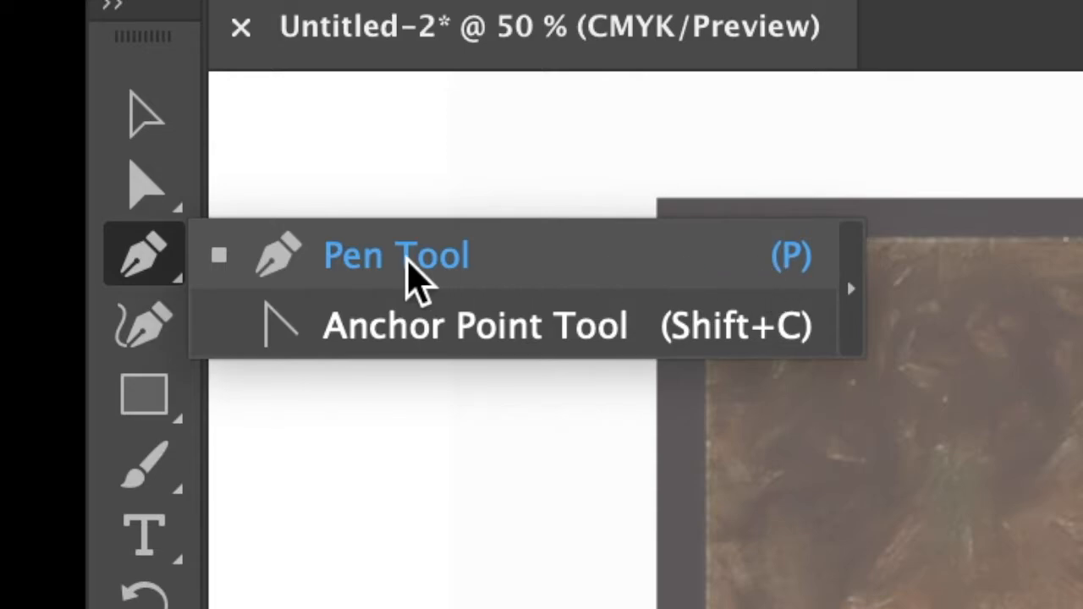
left_click(406, 261)
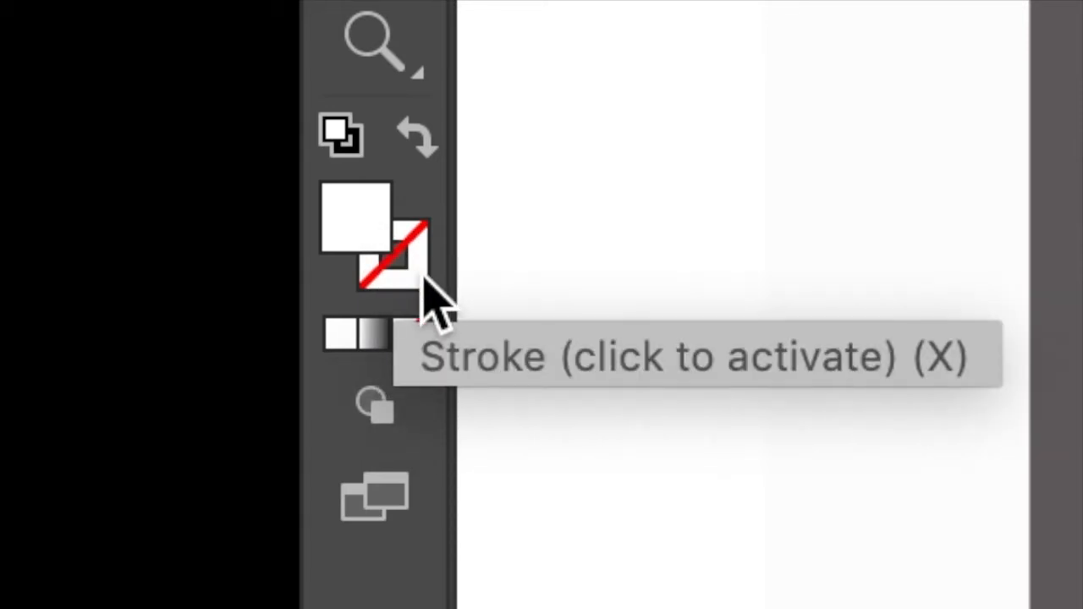
Step: Set the stroke colour to F70F51
double_click(427, 292)
type("F70F51")
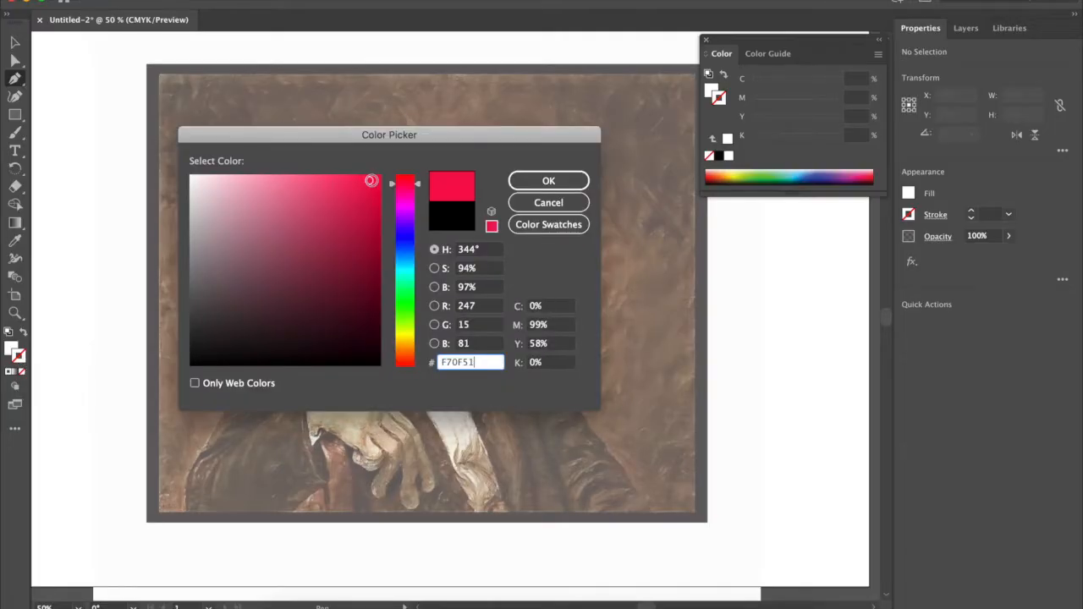
left_click(549, 181)
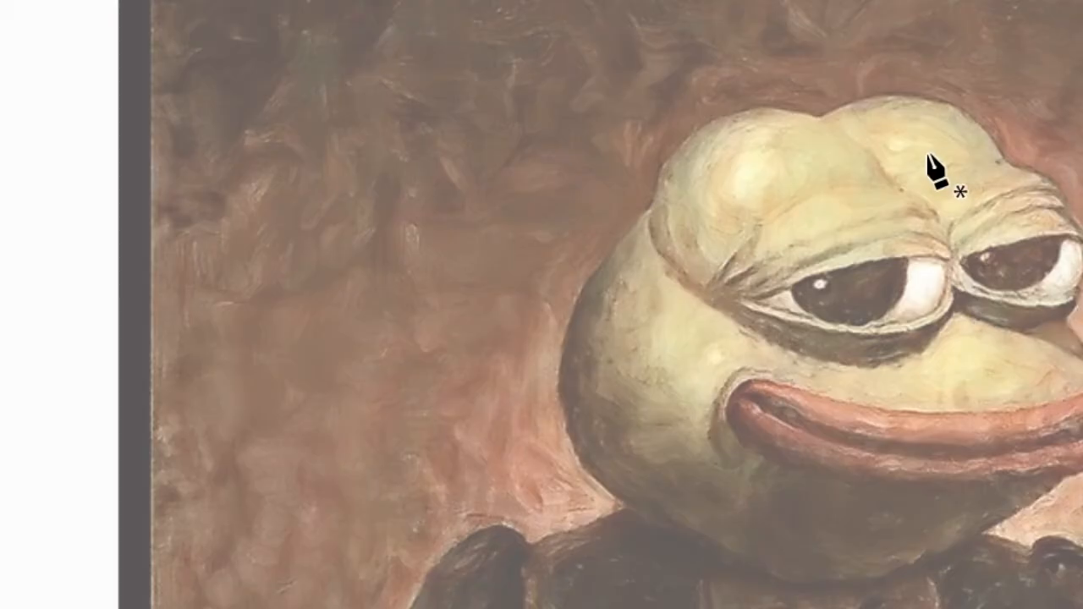
Step: Draw a closed test triangle from the dark background to the frog's left eye and deselect it
left_click(267, 178)
left_click(251, 305)
left_click(432, 208)
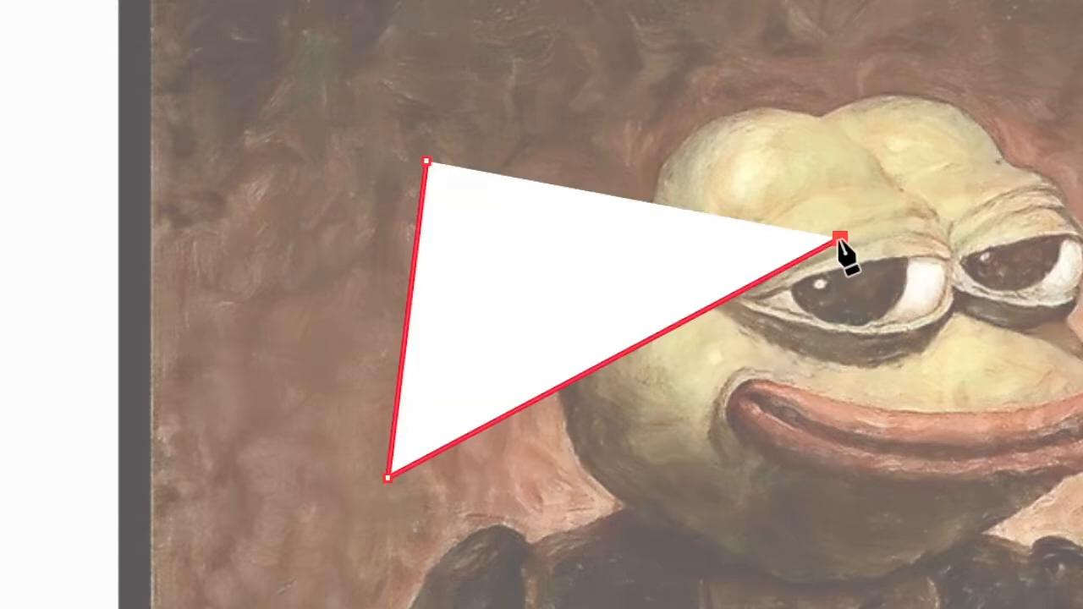
left_click(426, 160)
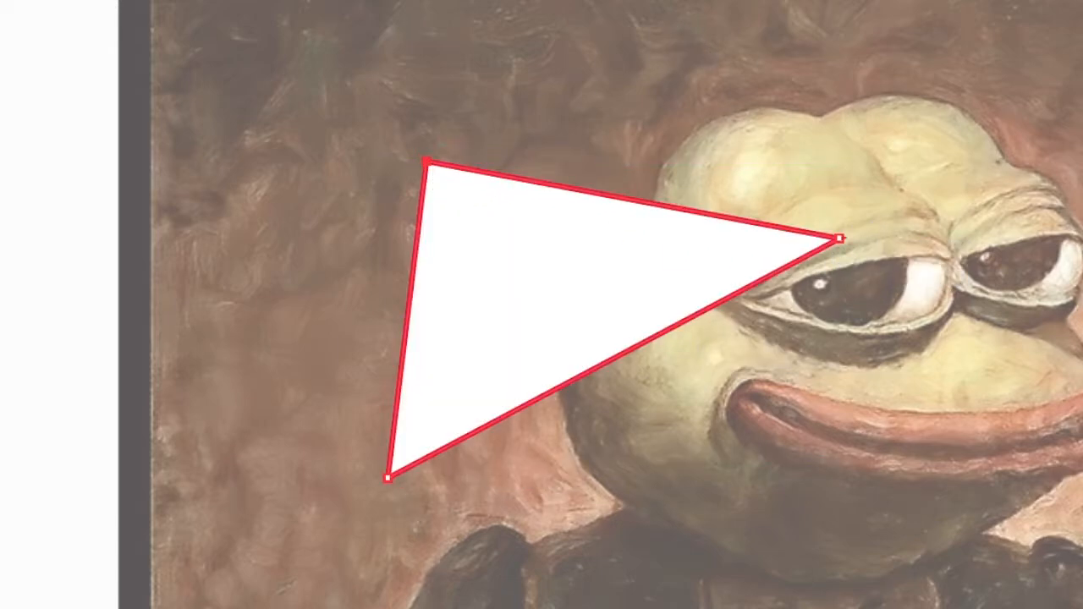
key("ctrl+shift+a")
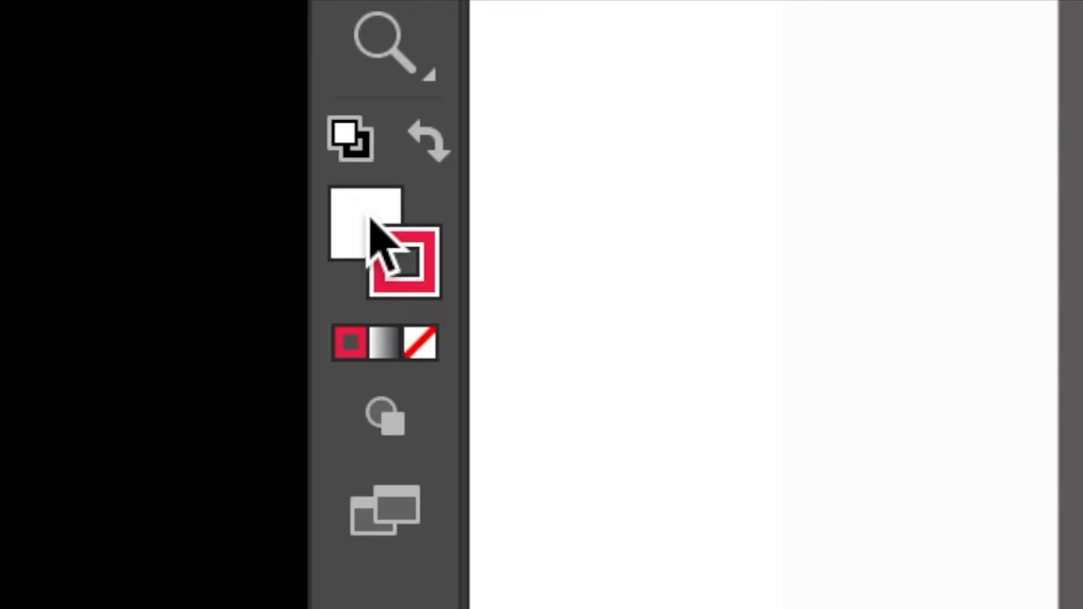
Step: Change the stroke colour to black, 000000
left_click(372, 221)
left_click(432, 269)
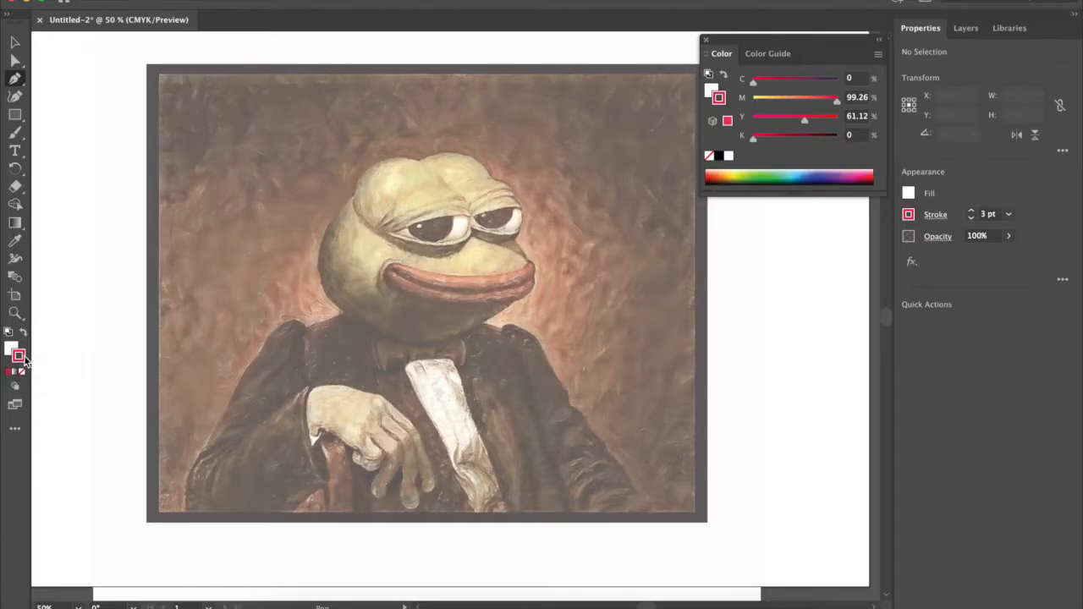
double_click(427, 258)
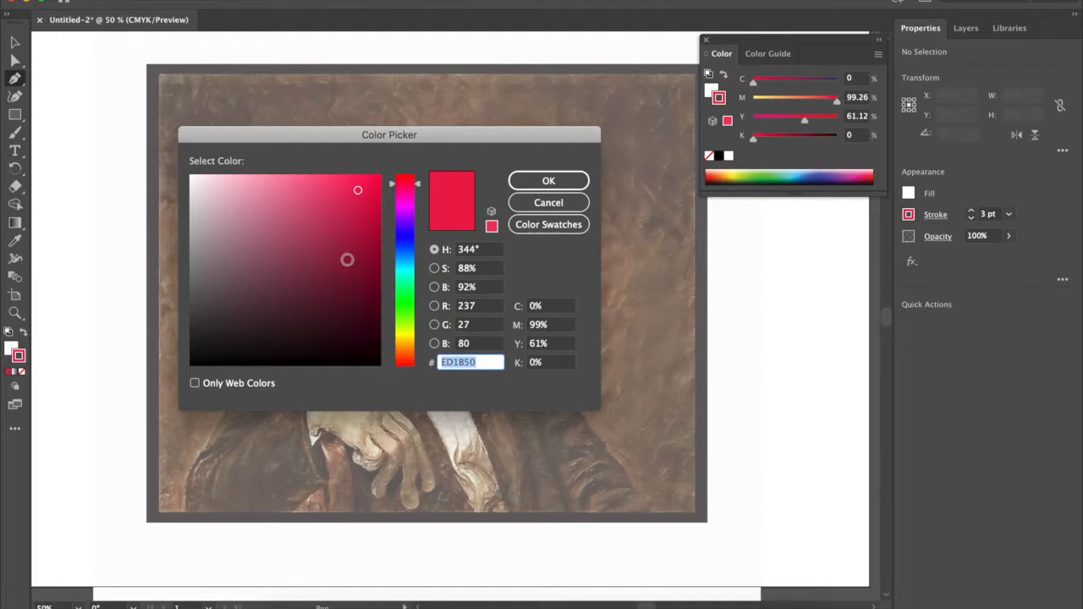
left_click(309, 366)
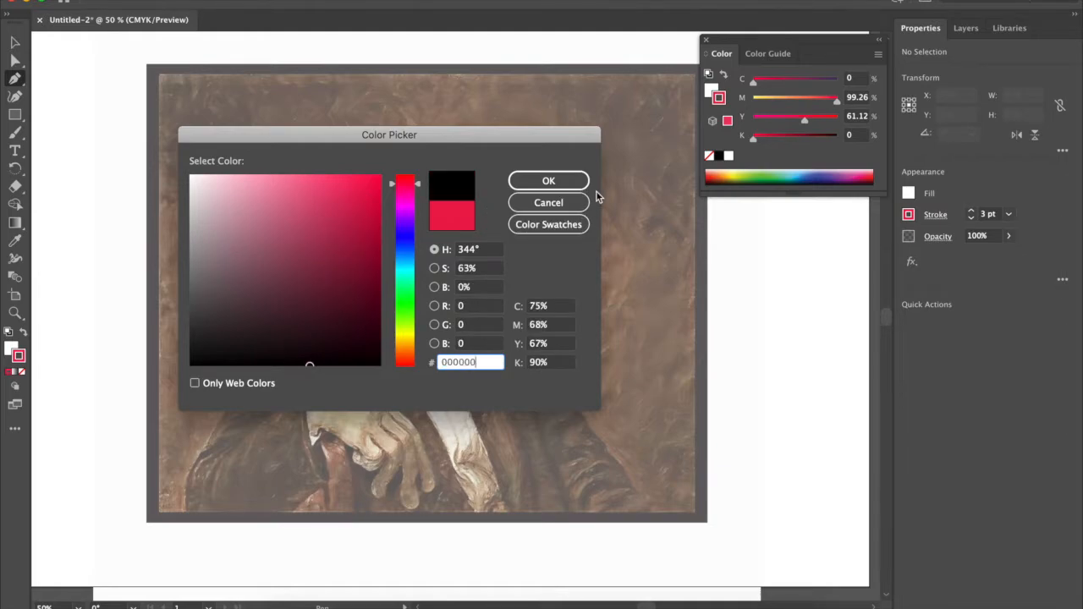
left_click(563, 182)
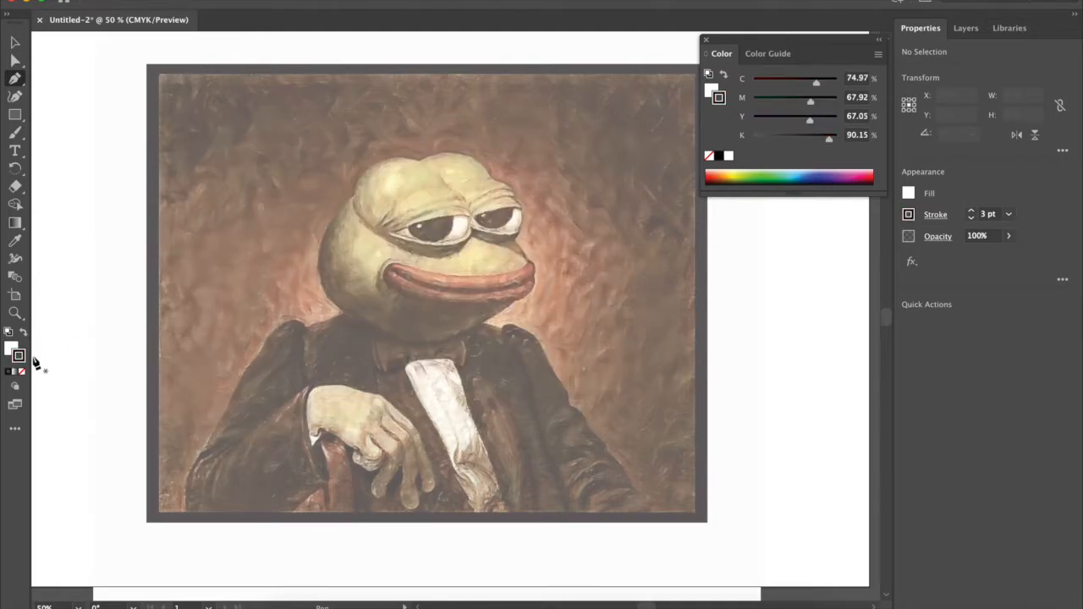
Step: Set the fill to none
left_click(10, 348)
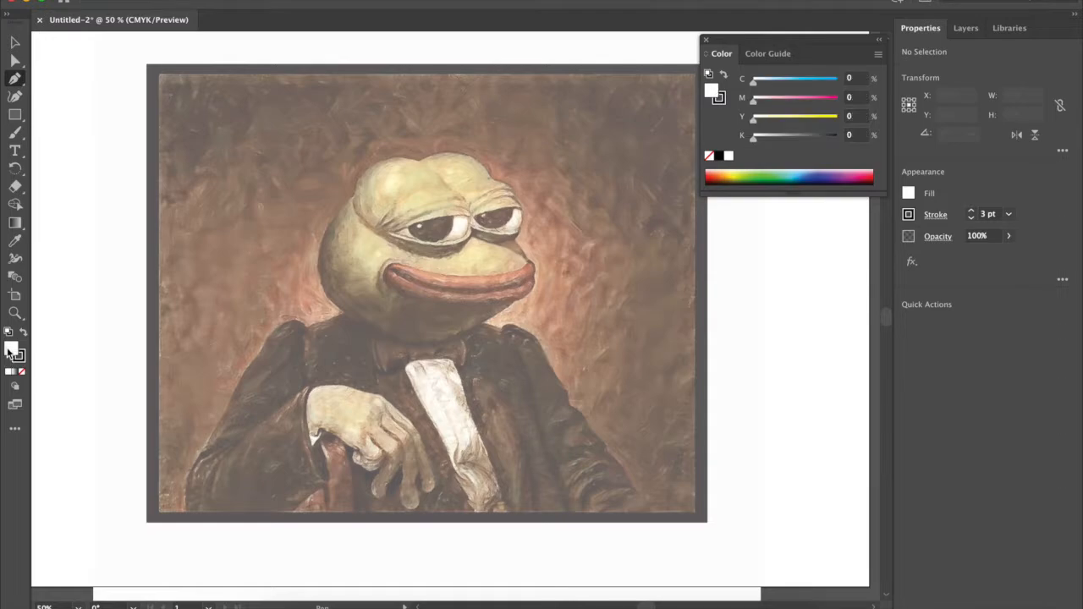
double_click(11, 349)
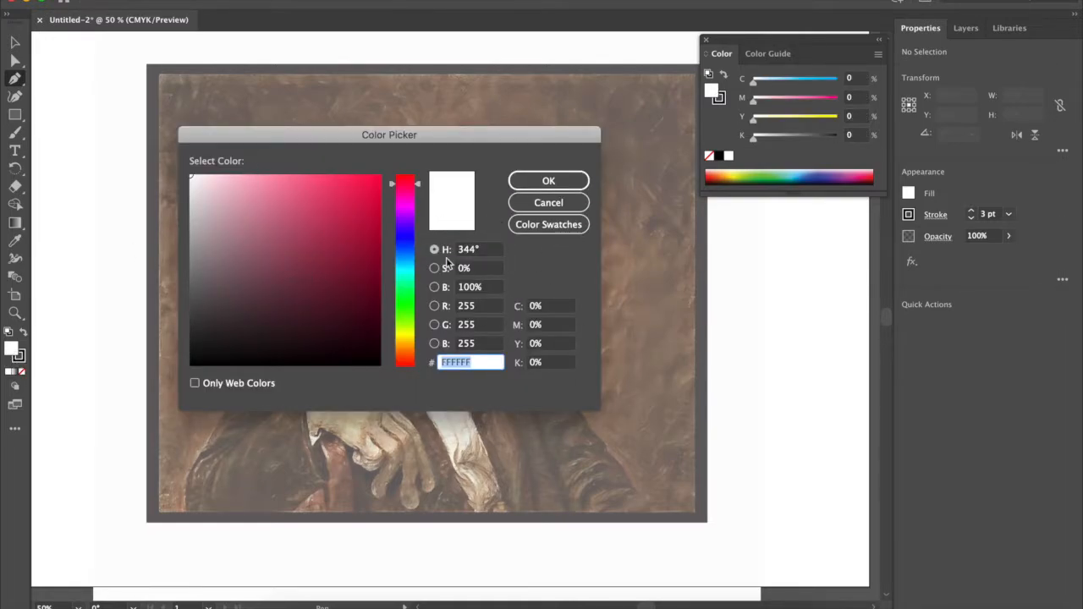
left_click(548, 180)
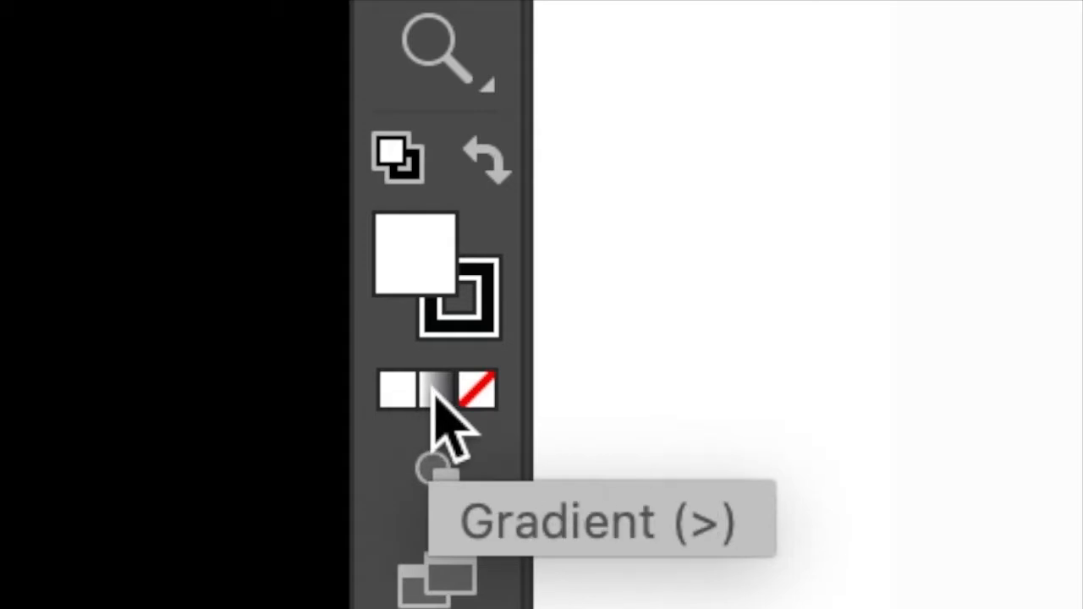
left_click(481, 389)
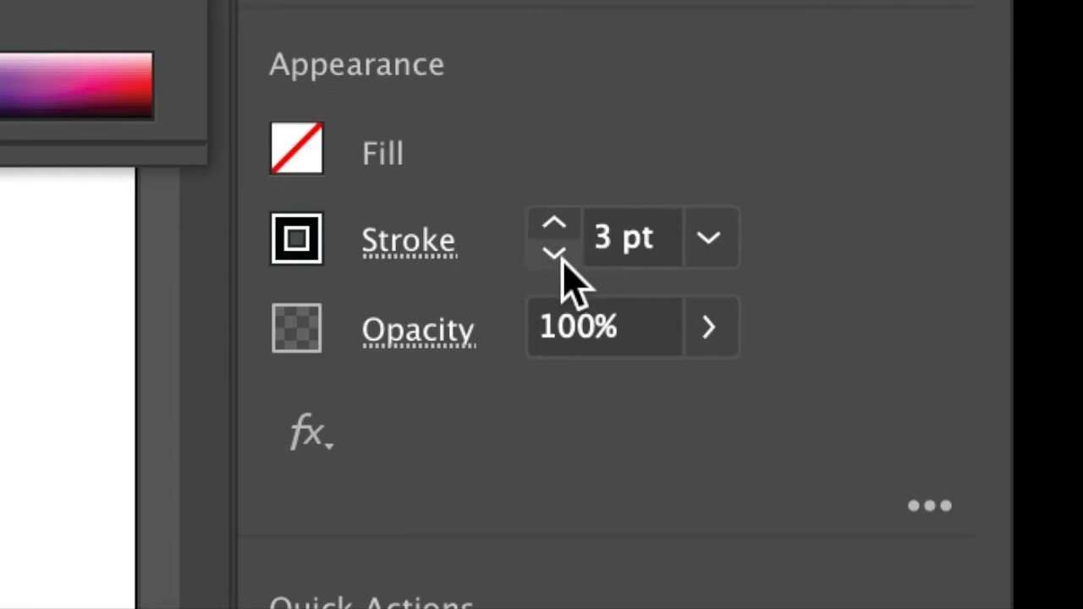
Step: Reduce the stroke weight to 1 pt
left_click(562, 260)
left_click(562, 261)
left_click(556, 225)
left_click(557, 255)
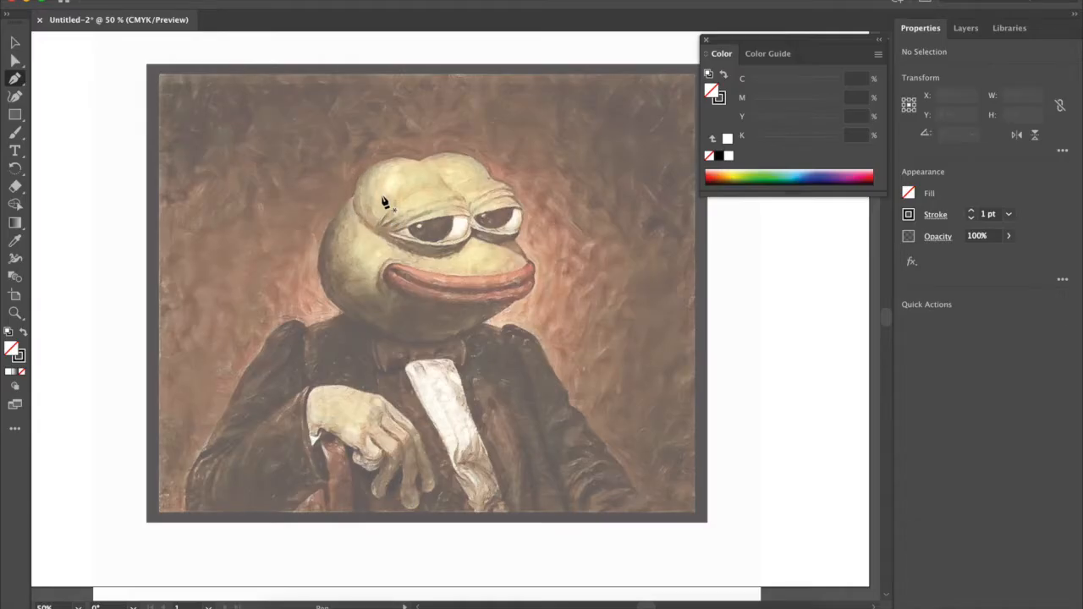
Step: Draw a closed triangle on the frog's head from the notch between its two bumps, along the left bump's outline and inside the head
key("super")
key("super+equal")
key("super+equal")
key("super+equal")
key("super+equal")
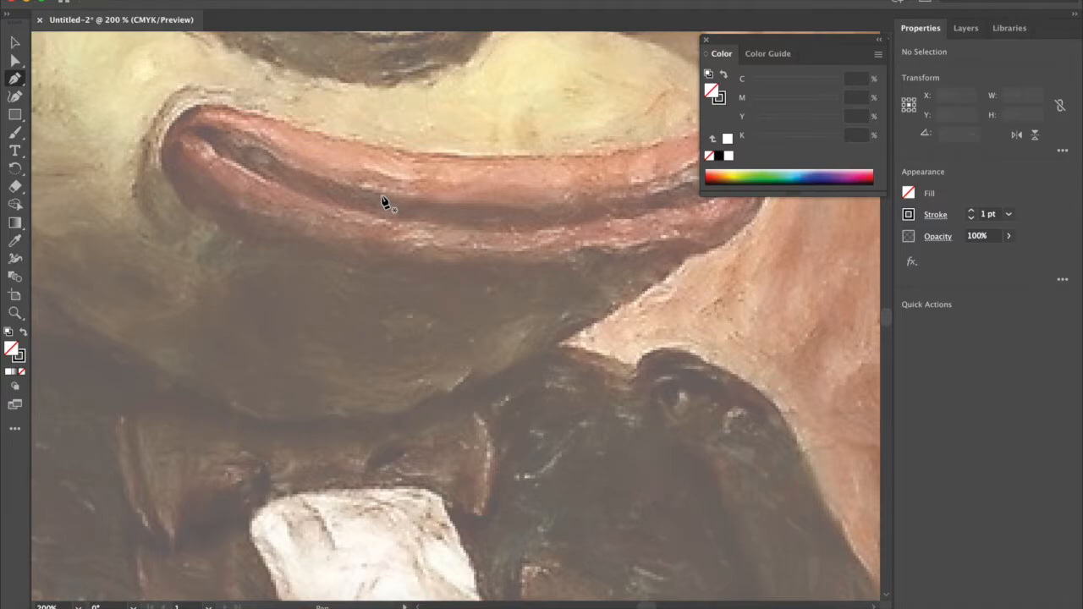
scroll(382, 201, "up", 10)
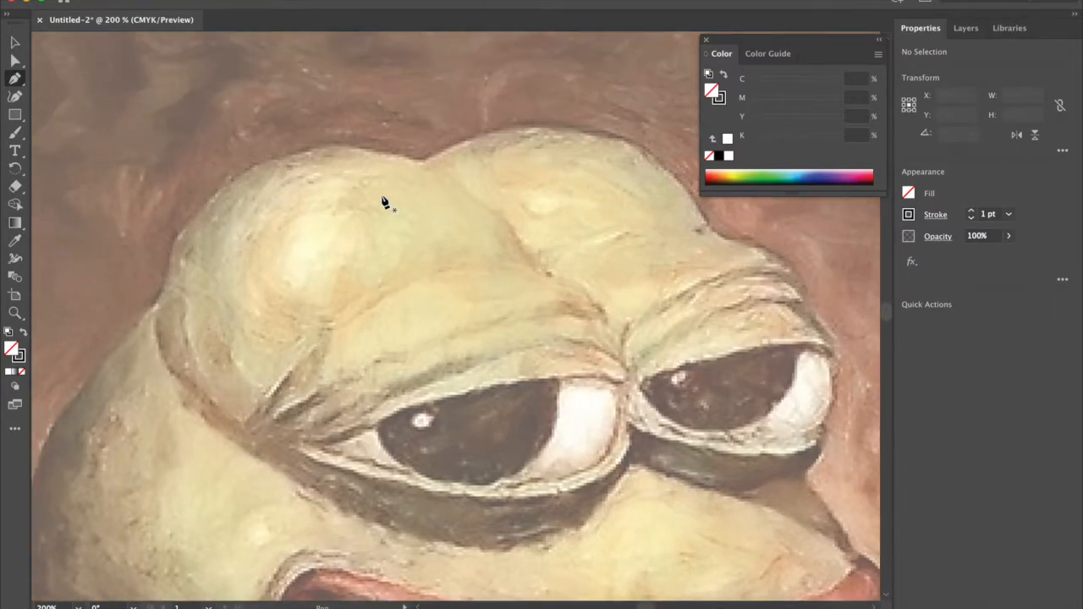
scroll(383, 201, "up", 1)
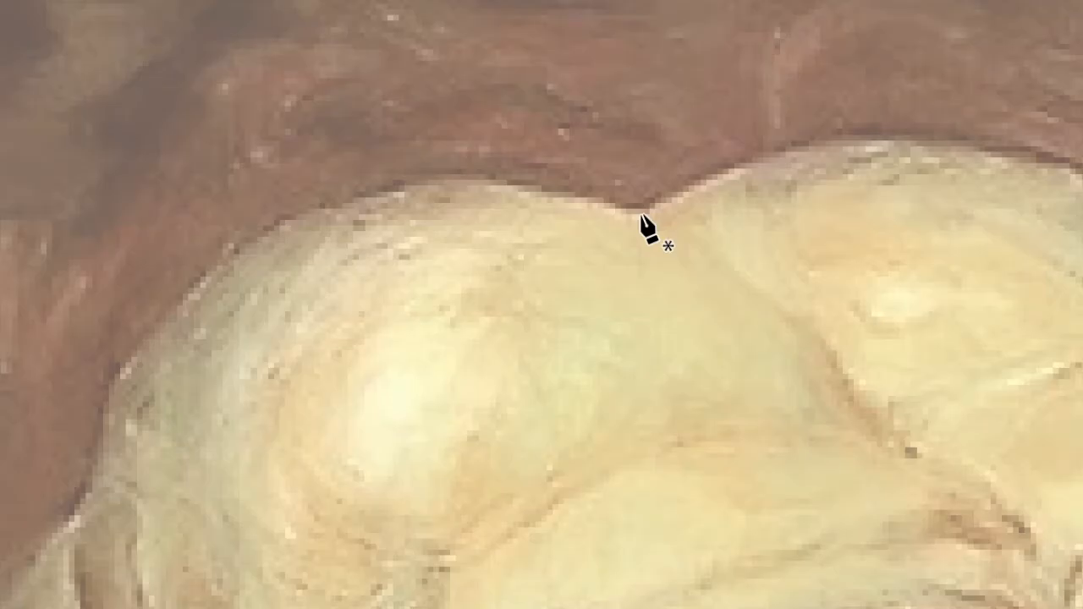
left_click(641, 213)
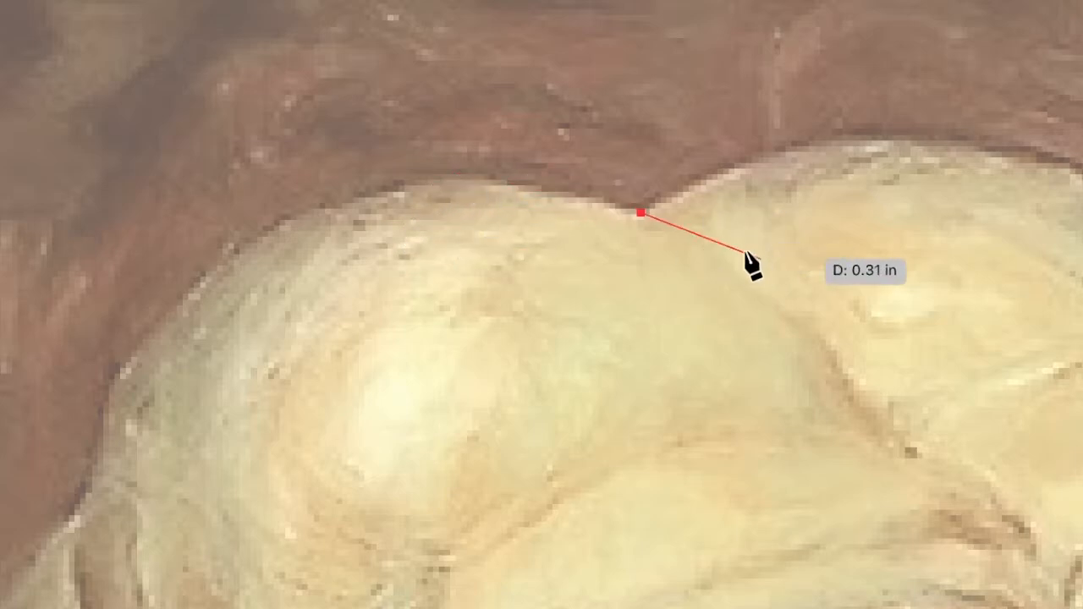
left_click(455, 176)
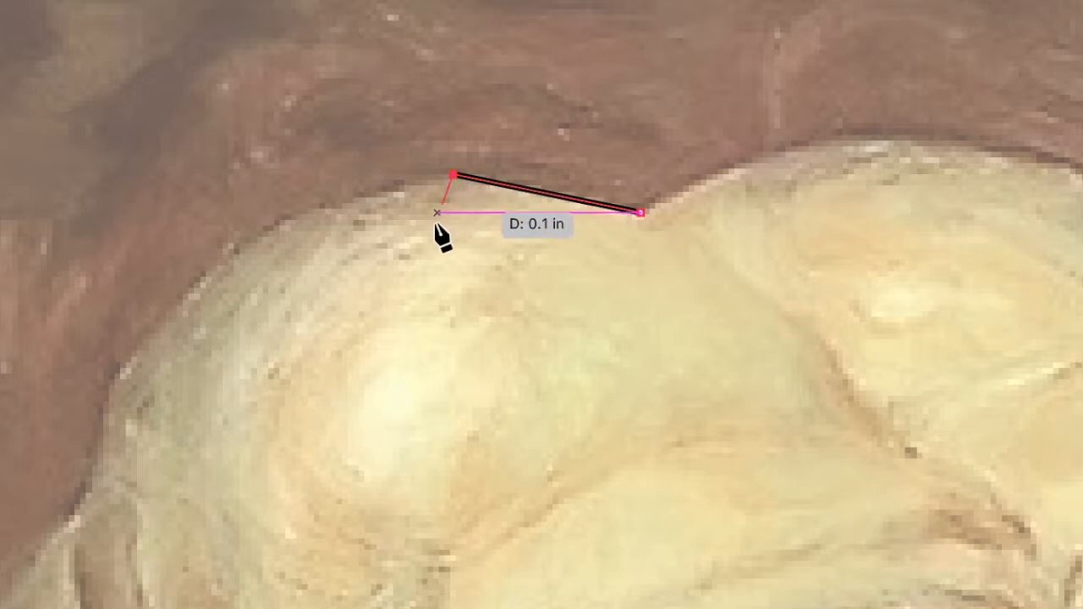
left_click(386, 303)
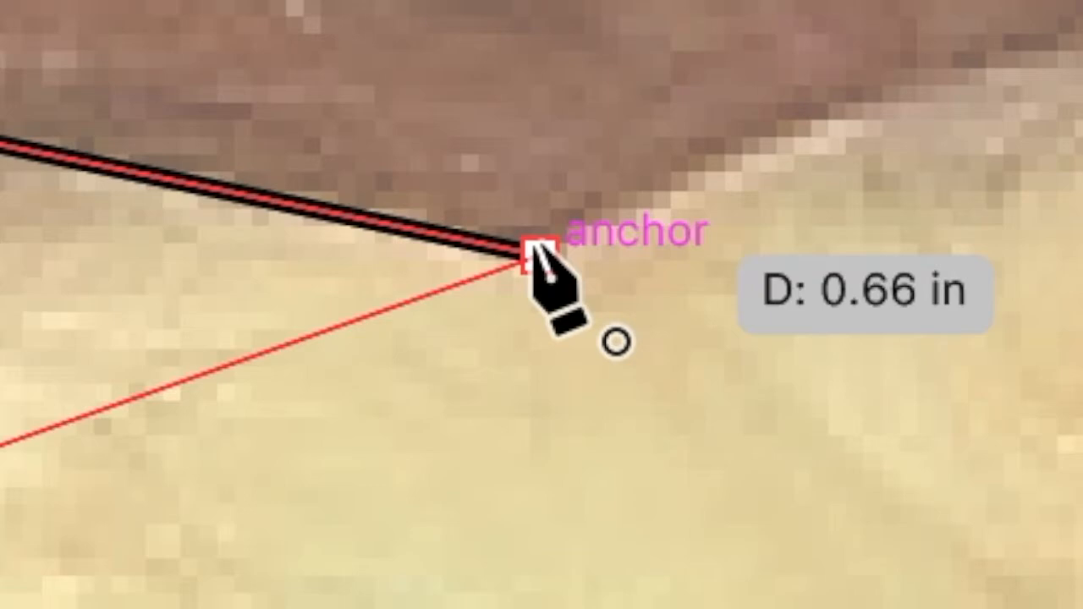
left_click(537, 250)
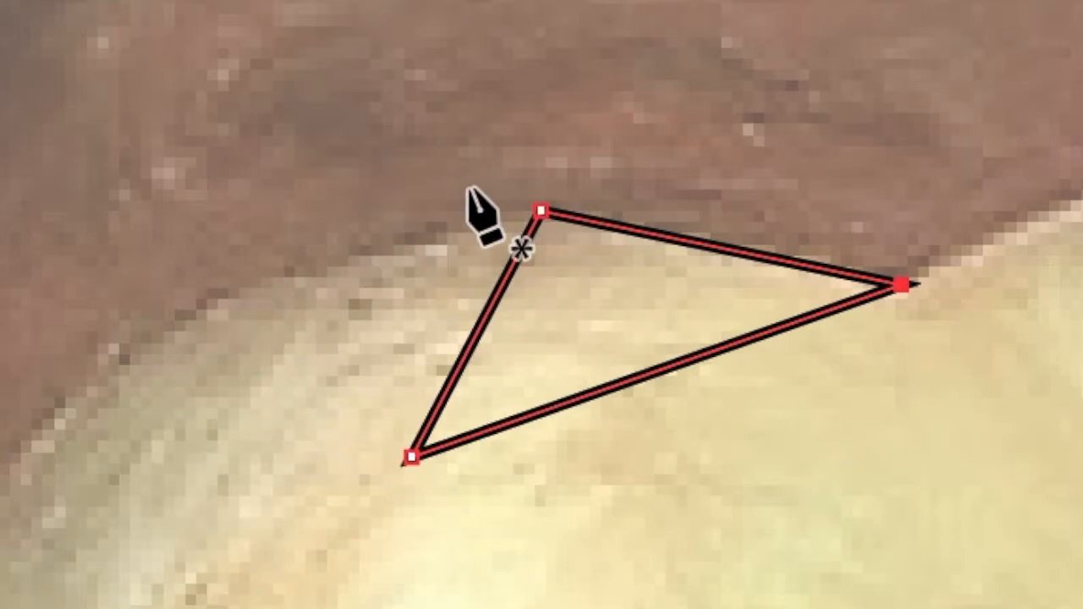
Step: Try deleting the triangle's upper anchor point and undo the deletion
left_click(541, 211)
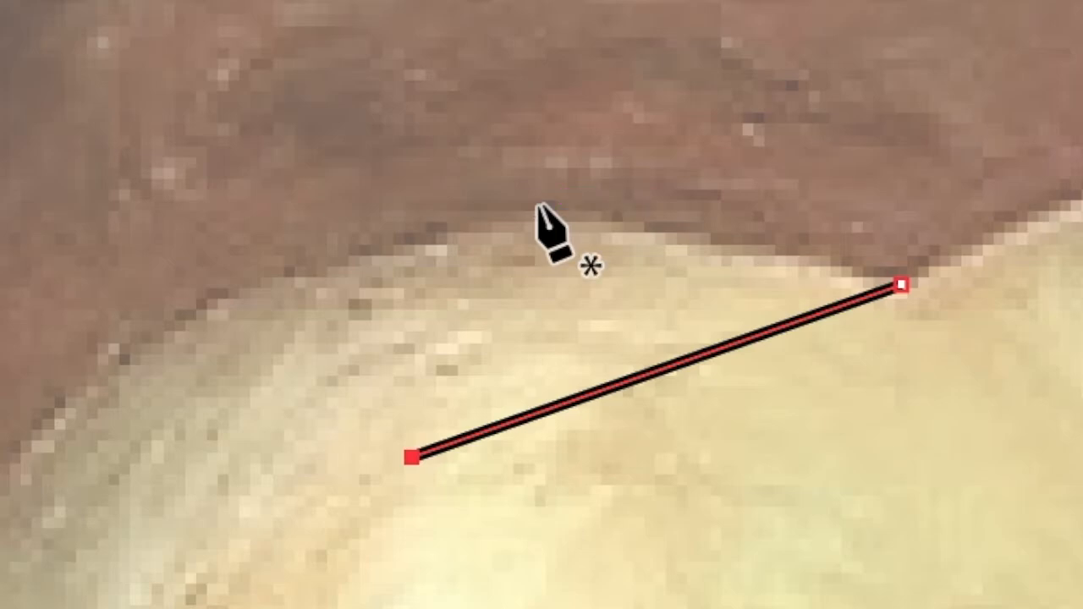
key("ctrl+z")
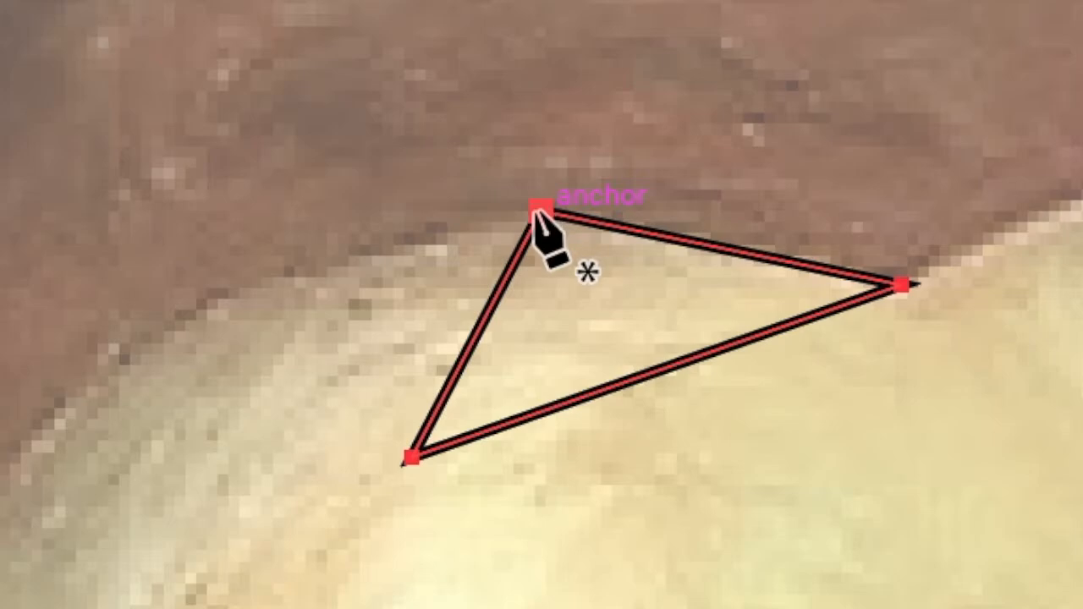
Step: Draw a second closed triangle along the head's left outline, sharing the first triangle's left edge and anchor points
left_click(538, 211)
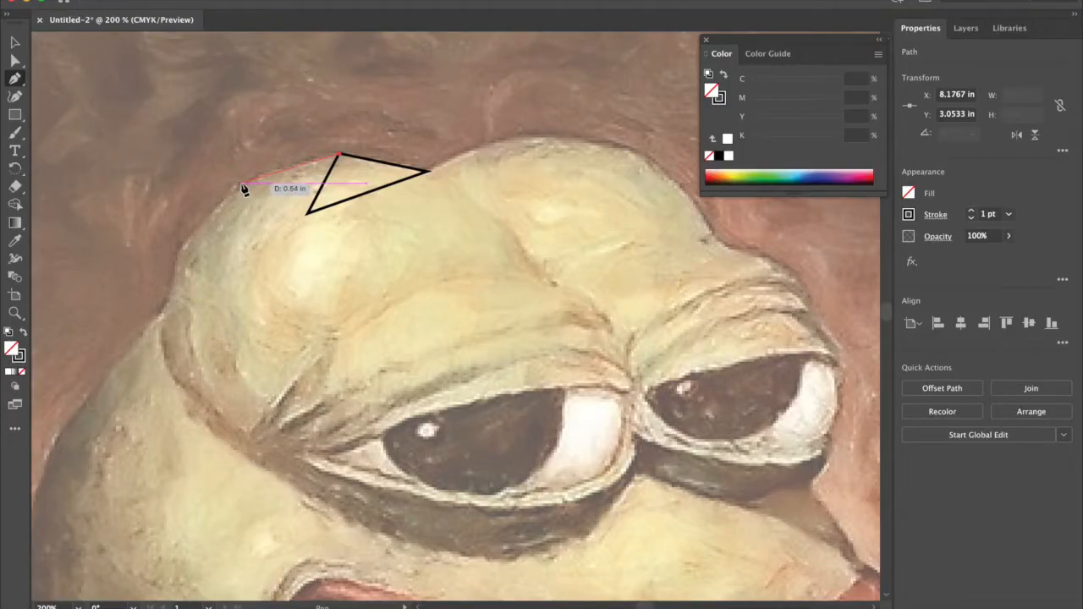
left_click(242, 184)
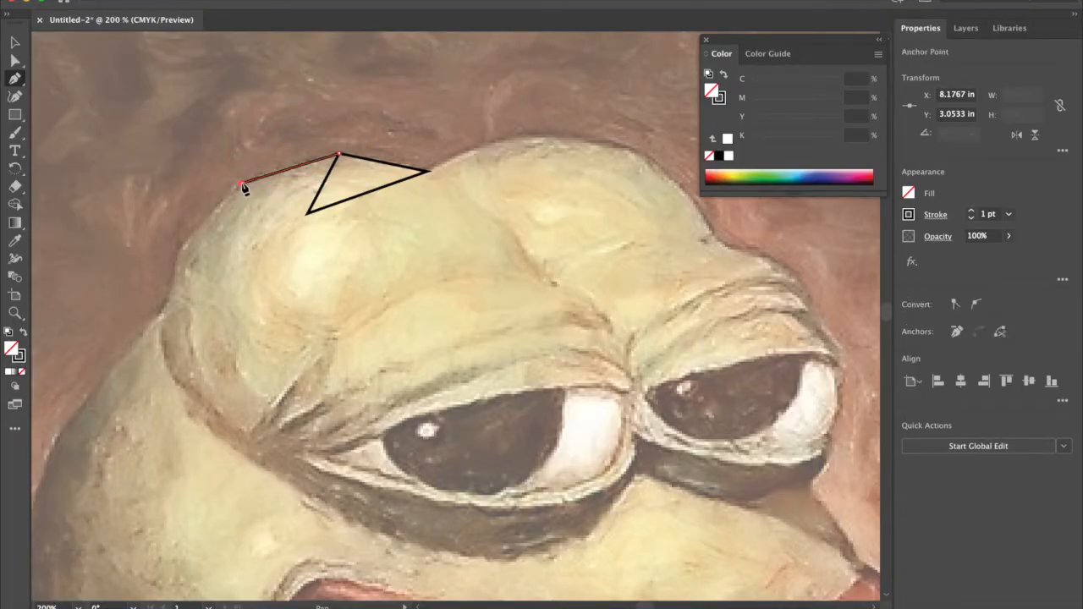
left_click(308, 213)
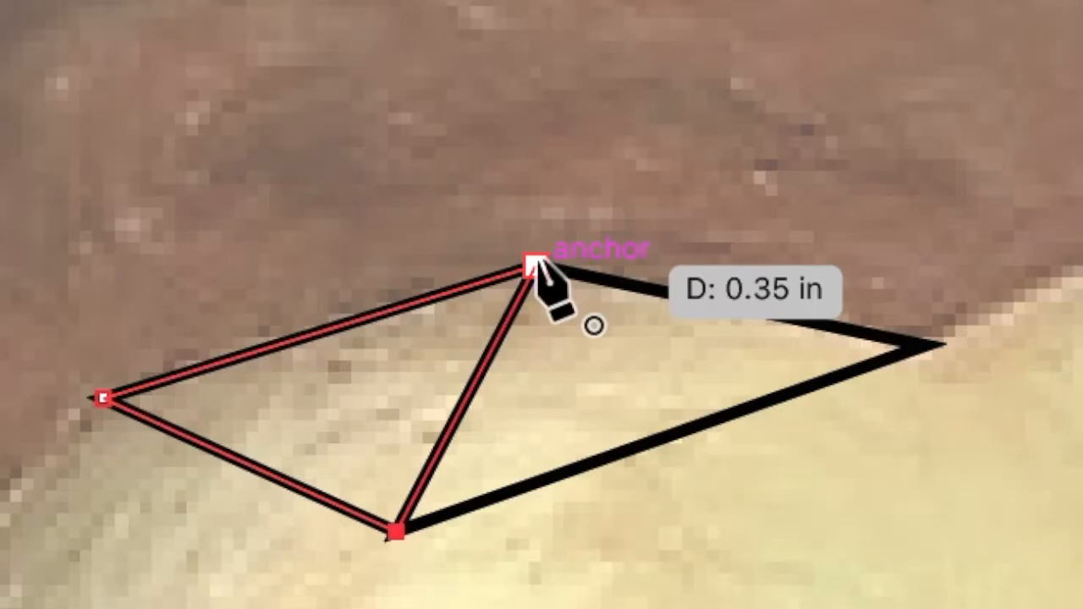
left_click(535, 265)
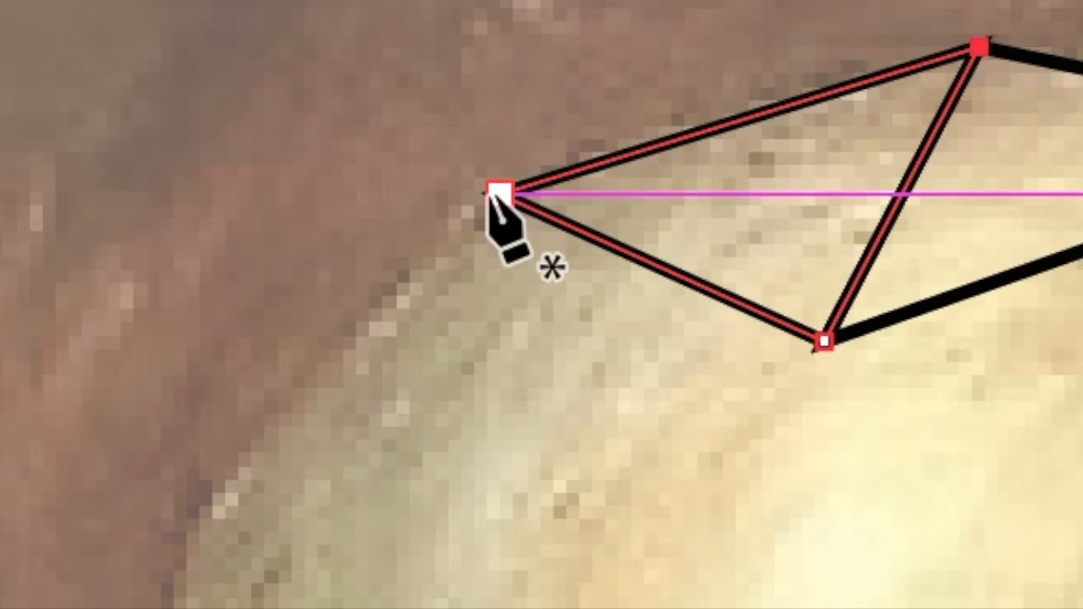
Step: Draw a closed triangle down the head's left outline from the second triangle's left anchor point, ending on its lower edge
left_click(492, 193)
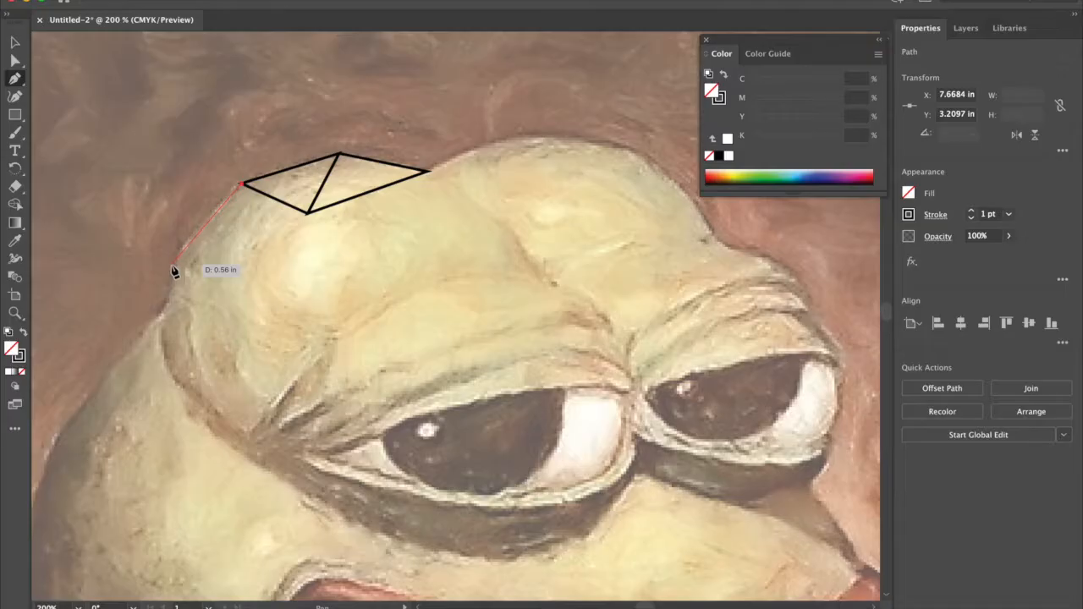
left_click(172, 265)
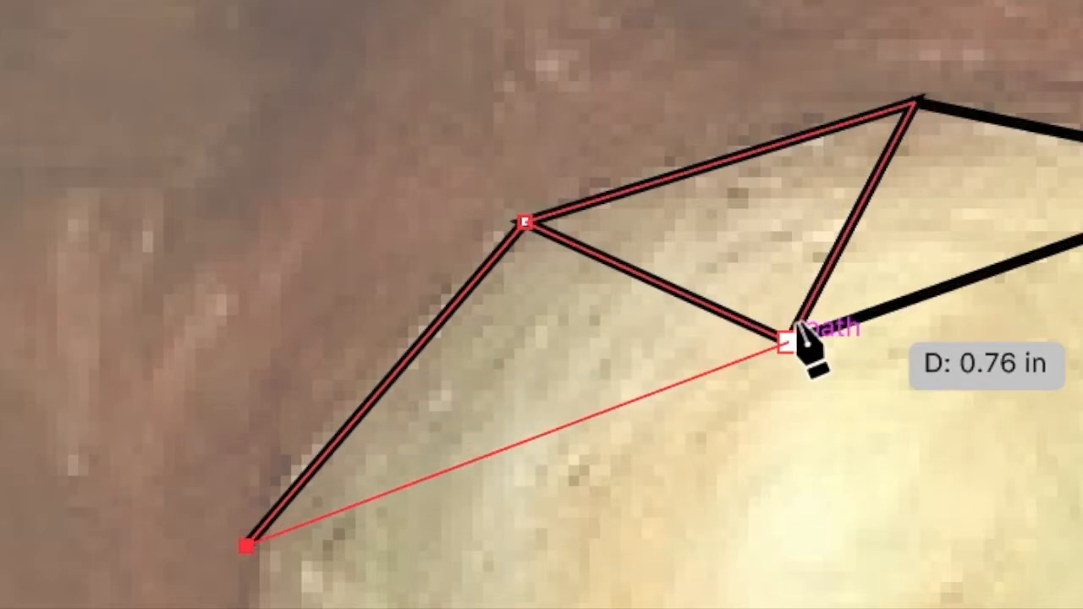
left_click(661, 285)
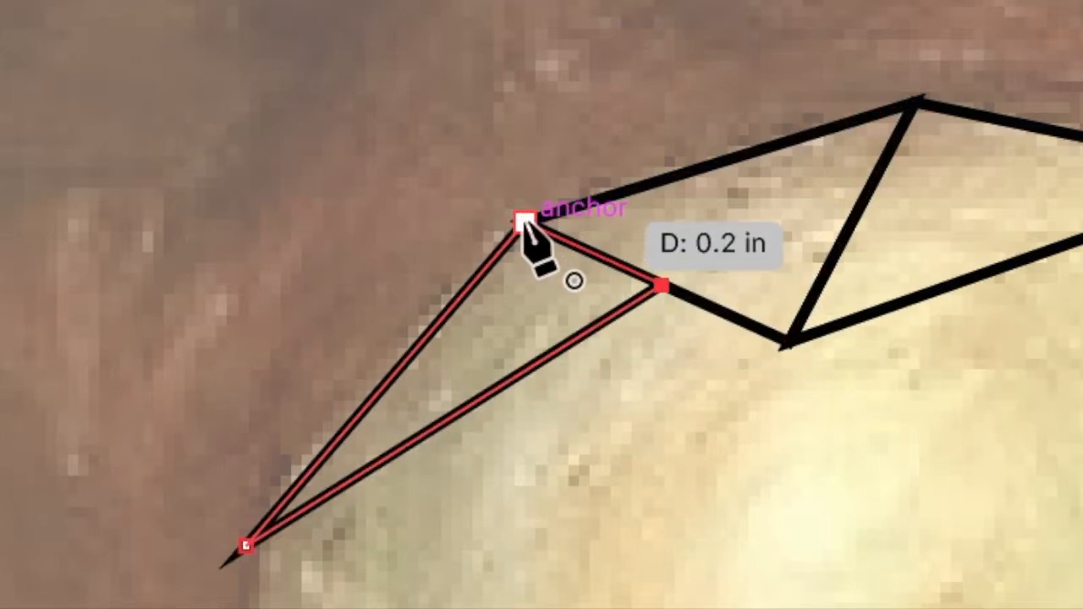
left_click(525, 221)
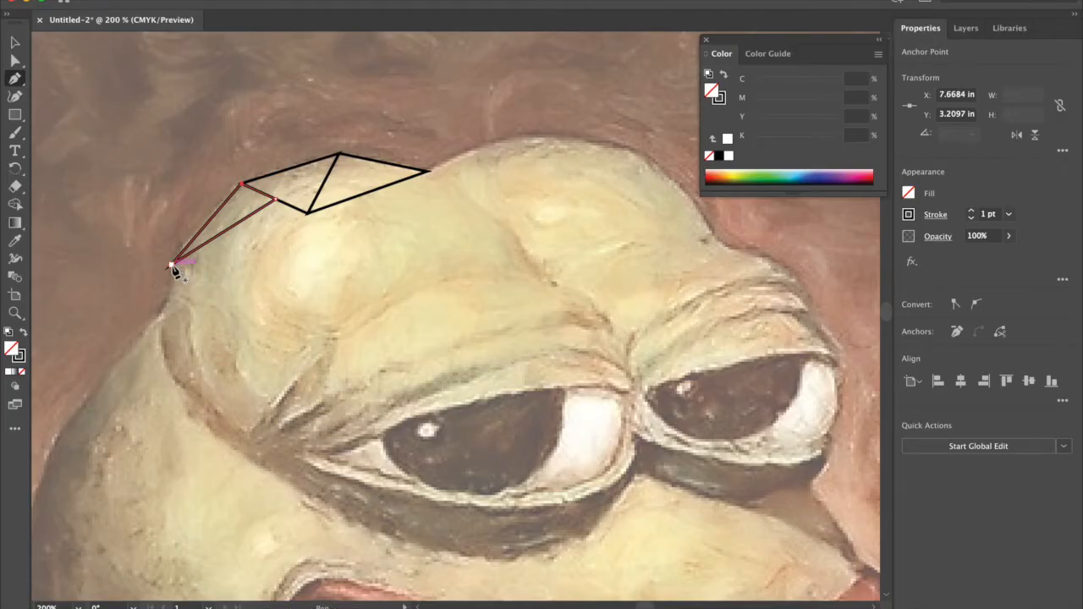
Step: Draw two more connected closed triangles down the head's left outline, each starting at the previous triangle's lowest outline point
left_click(171, 266)
left_click(160, 329)
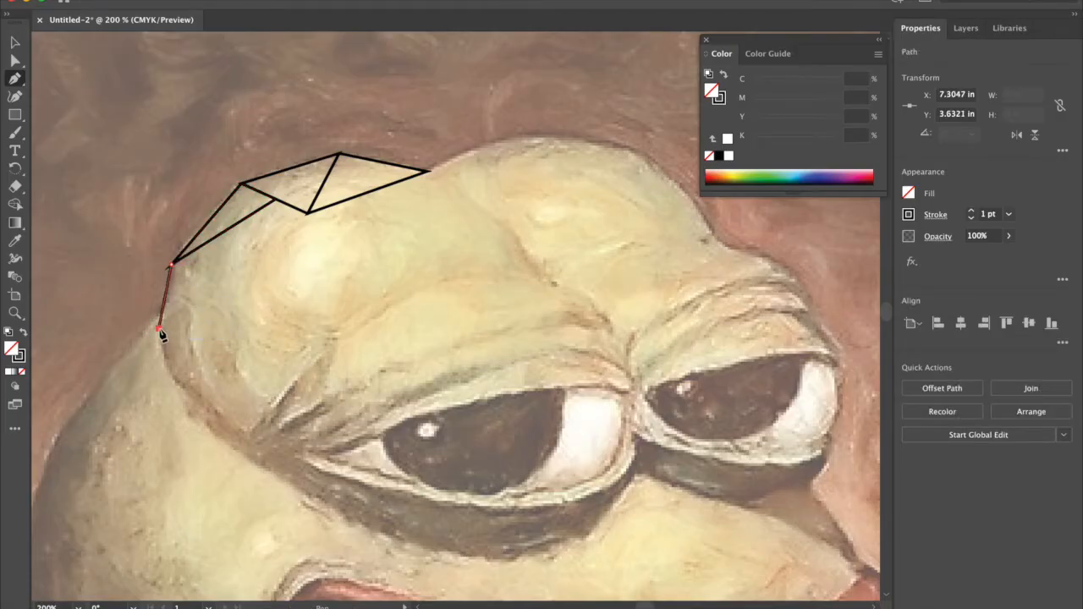
left_click(248, 273)
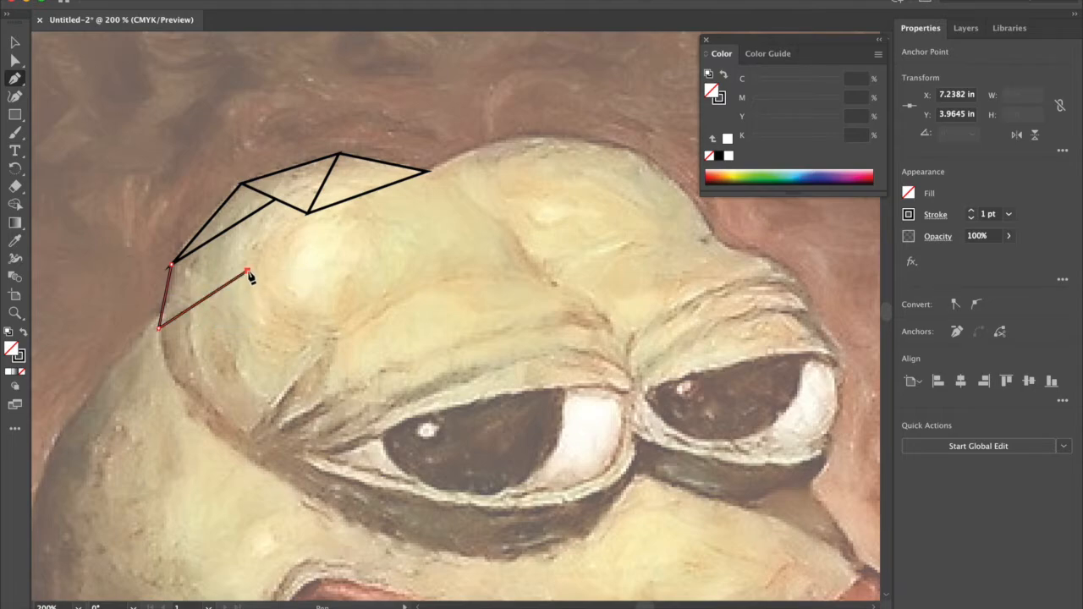
left_click(172, 267)
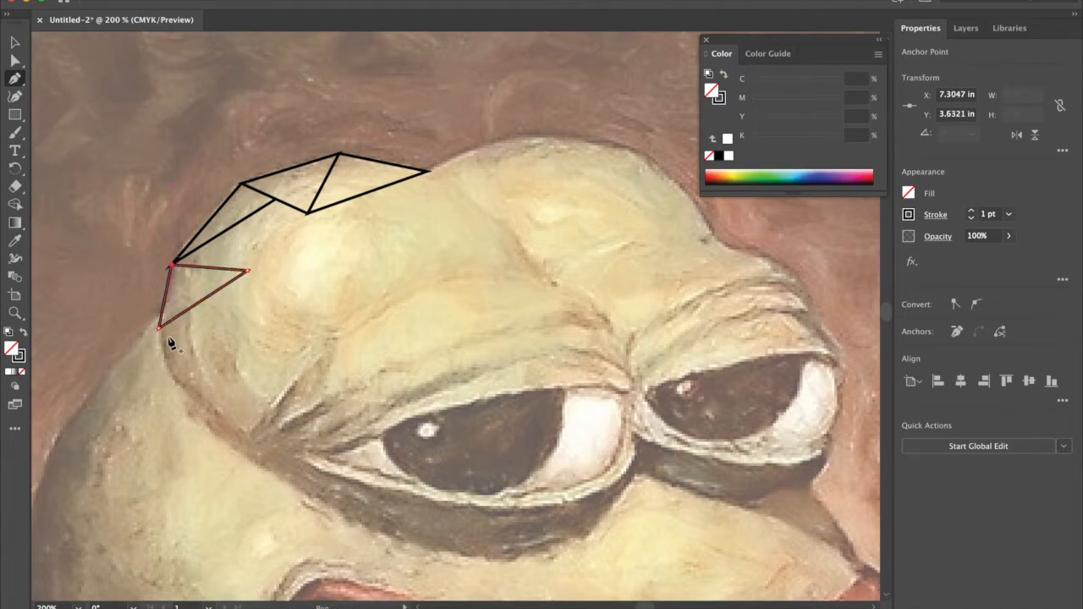
left_click(159, 331)
left_click(190, 415)
left_click(205, 299)
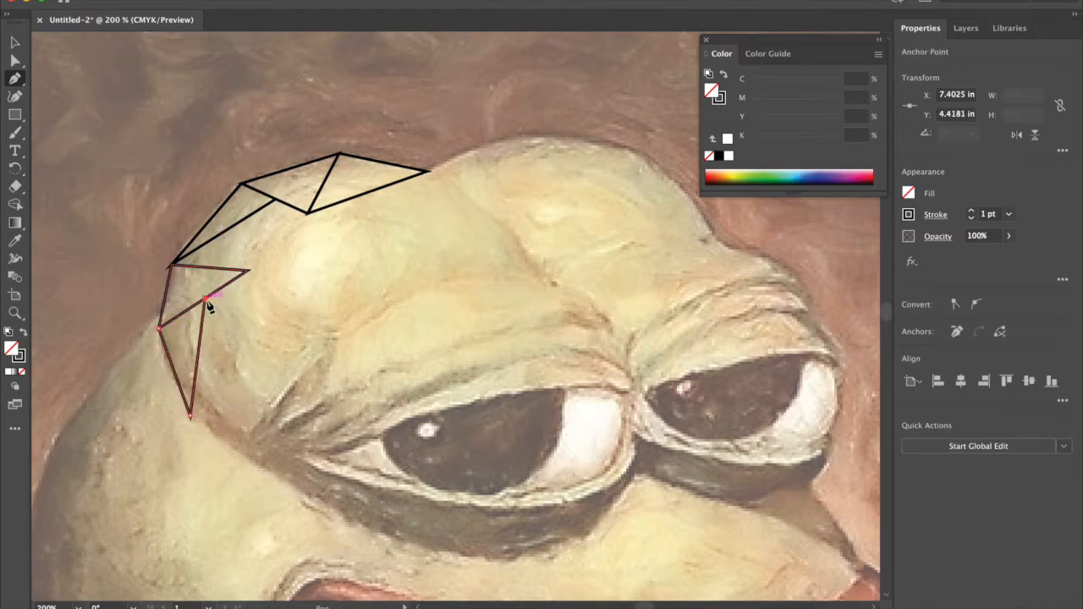
left_click(160, 330)
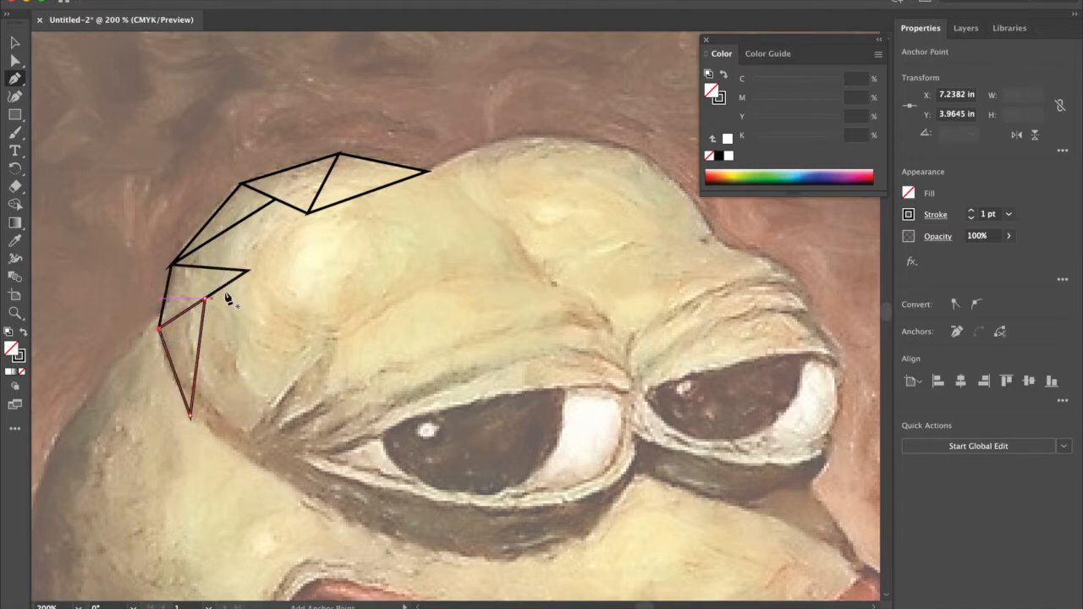
Step: Draw a closed triangle inside the head linking the top triangles' lower anchor point to the inner tip of the outline triangle below
left_click(309, 213)
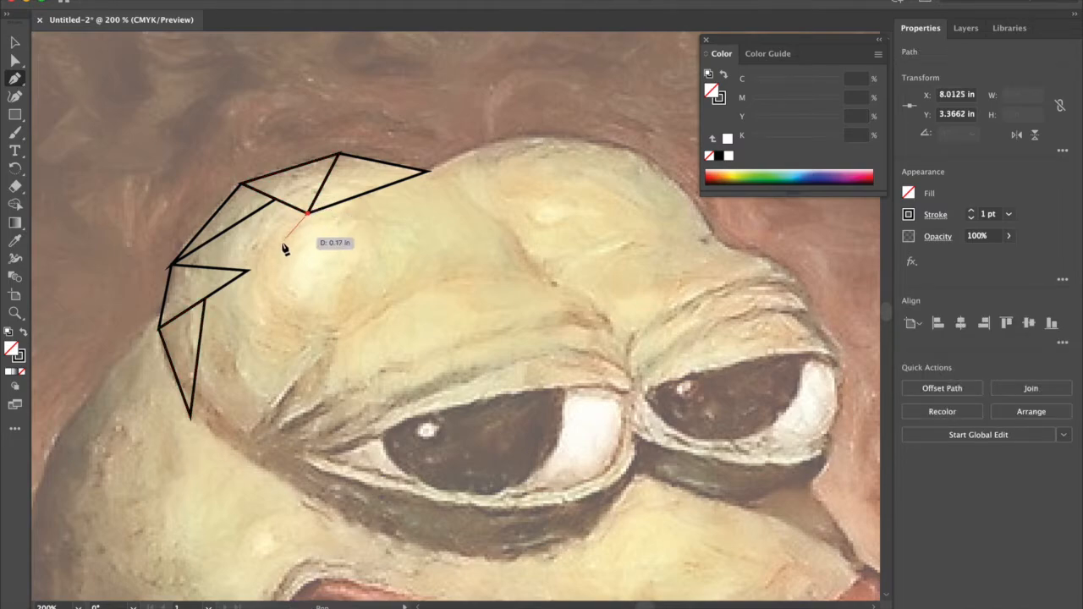
left_click(249, 272)
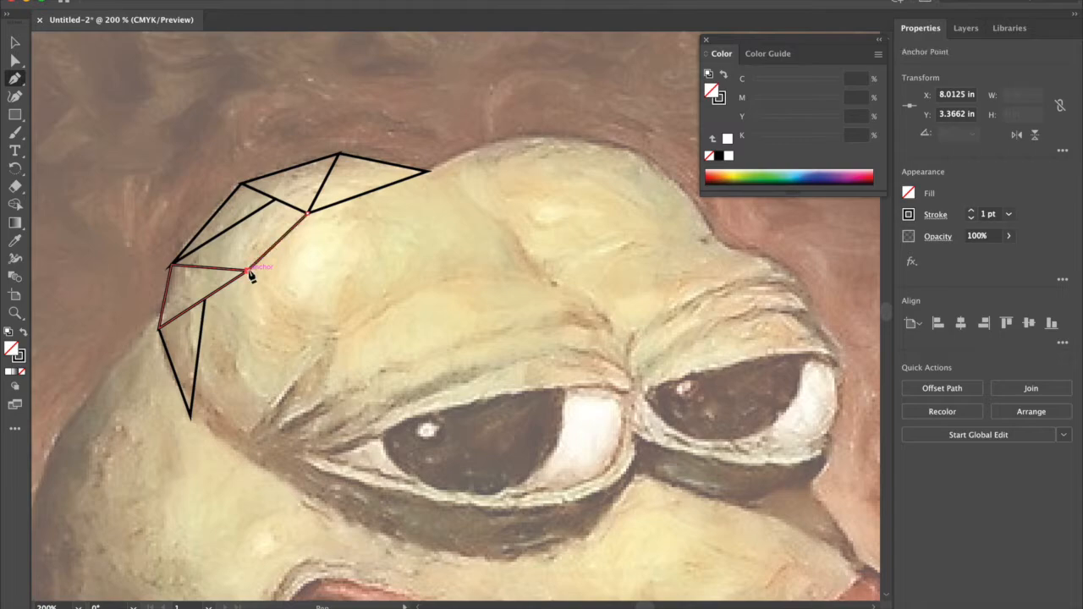
left_click(276, 201)
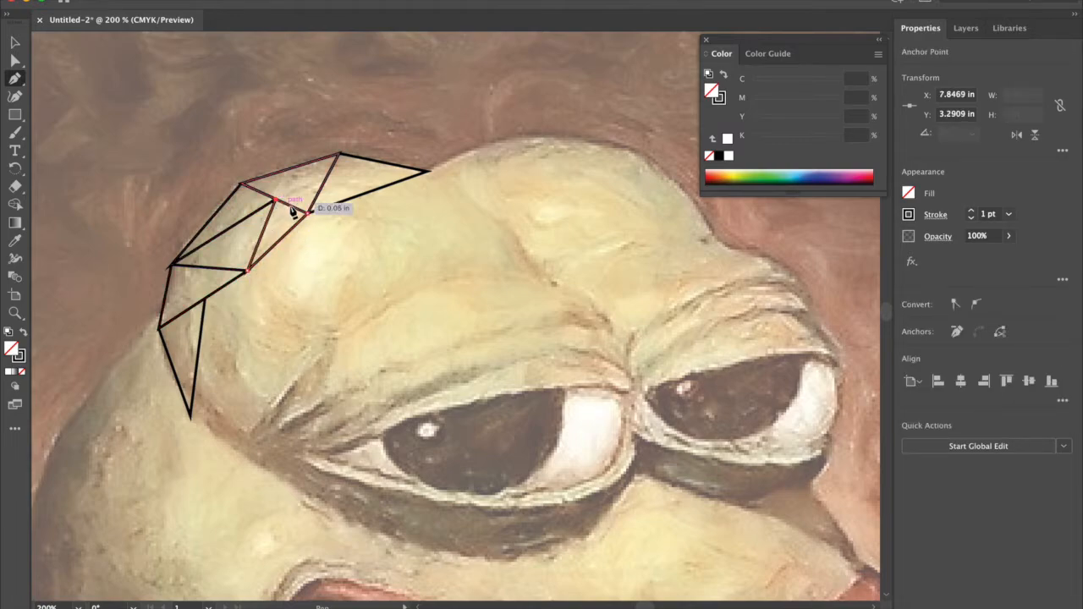
left_click(309, 214)
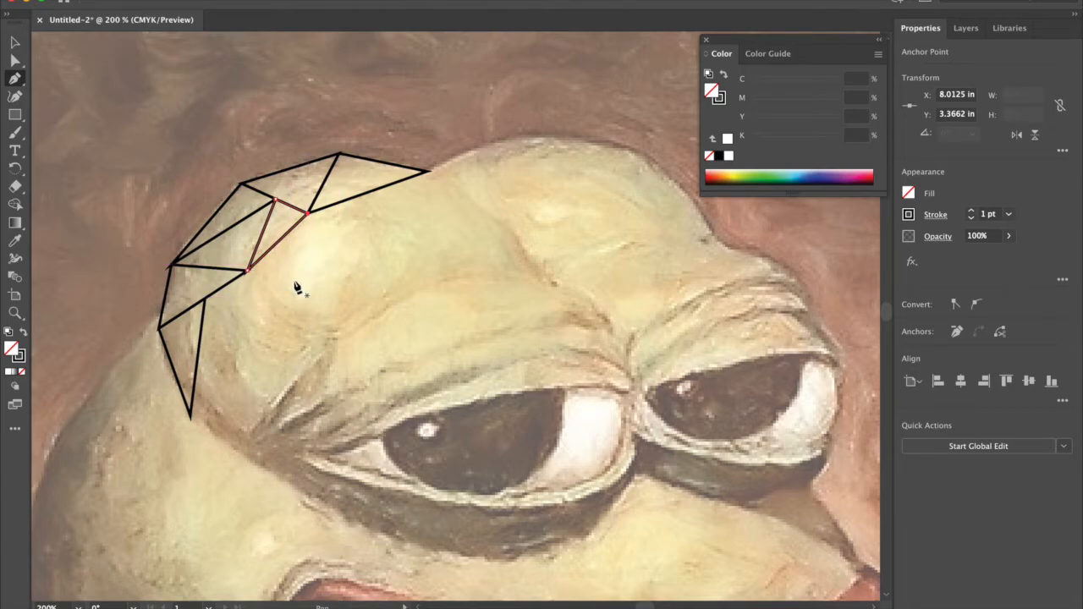
Step: Draw a small separate closed triangle over the bright highlight on the forehead's left bump
left_click(307, 242)
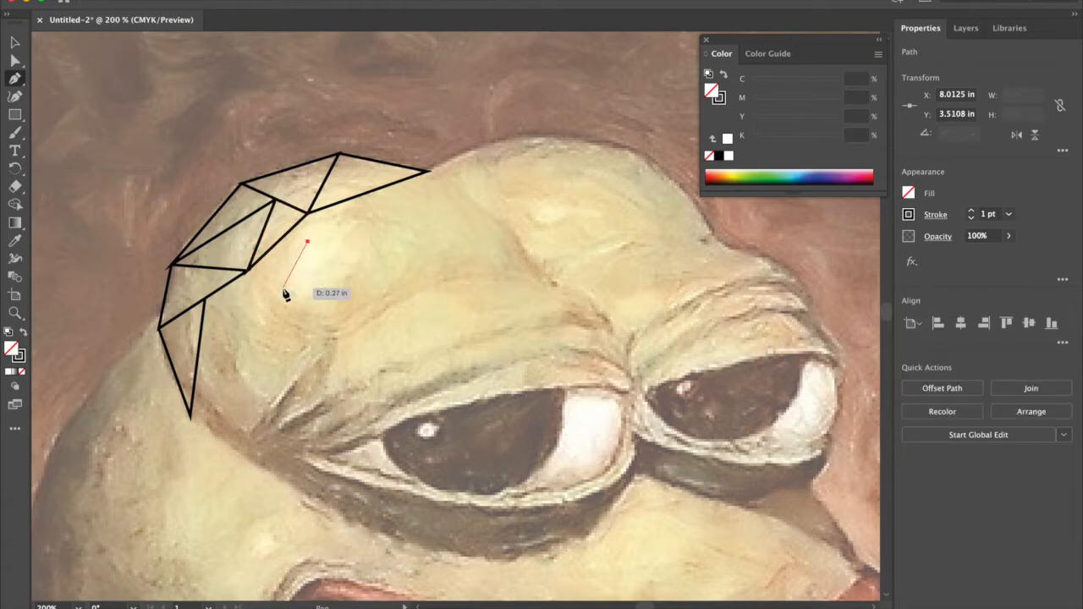
left_click(283, 289)
left_click(329, 259)
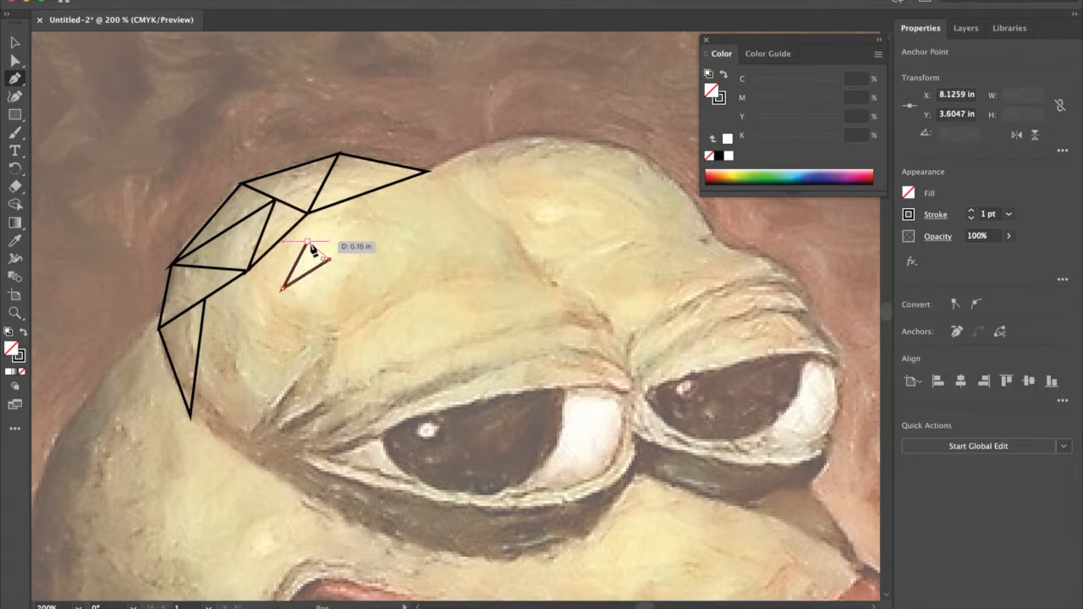
left_click(308, 243)
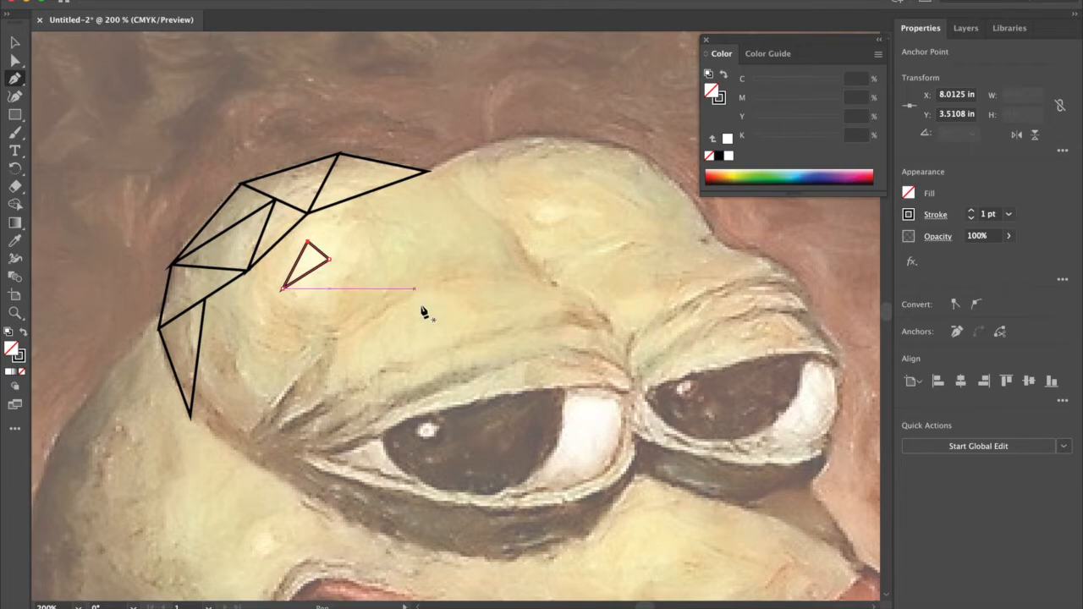
Step: Draw two connected closed triangles along the left eye's upper lid, from above the pupil highlight to the white of the eye
left_click(470, 402)
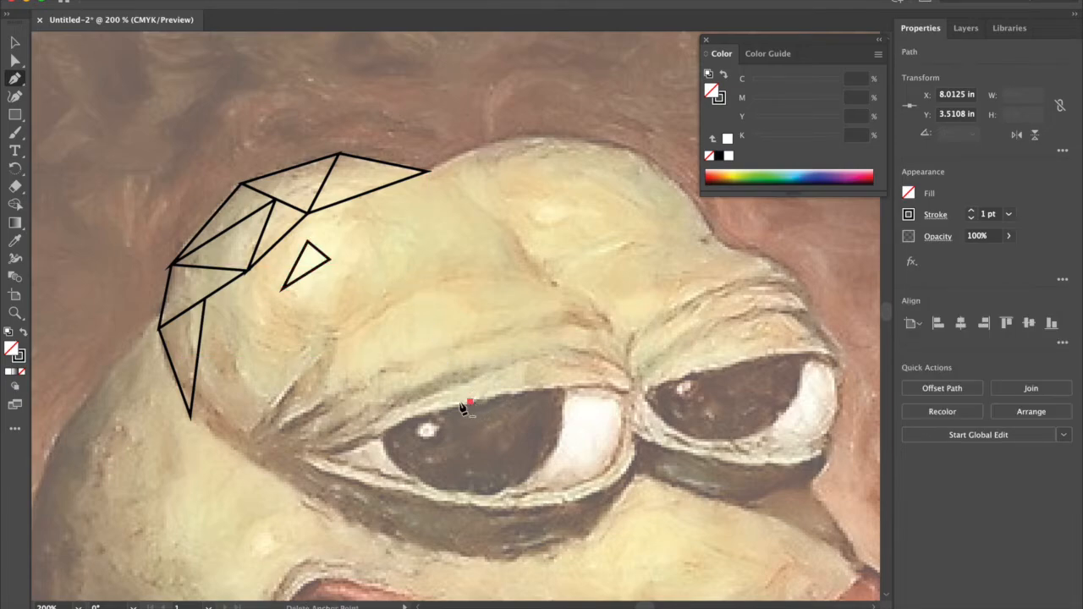
left_click(403, 423)
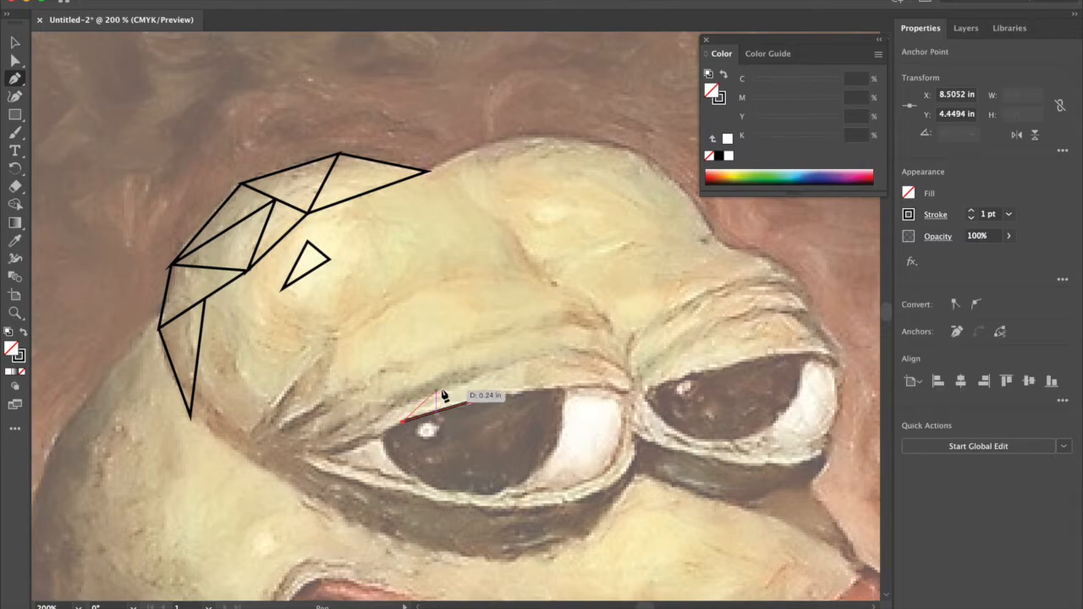
left_click(444, 386)
left_click(472, 403)
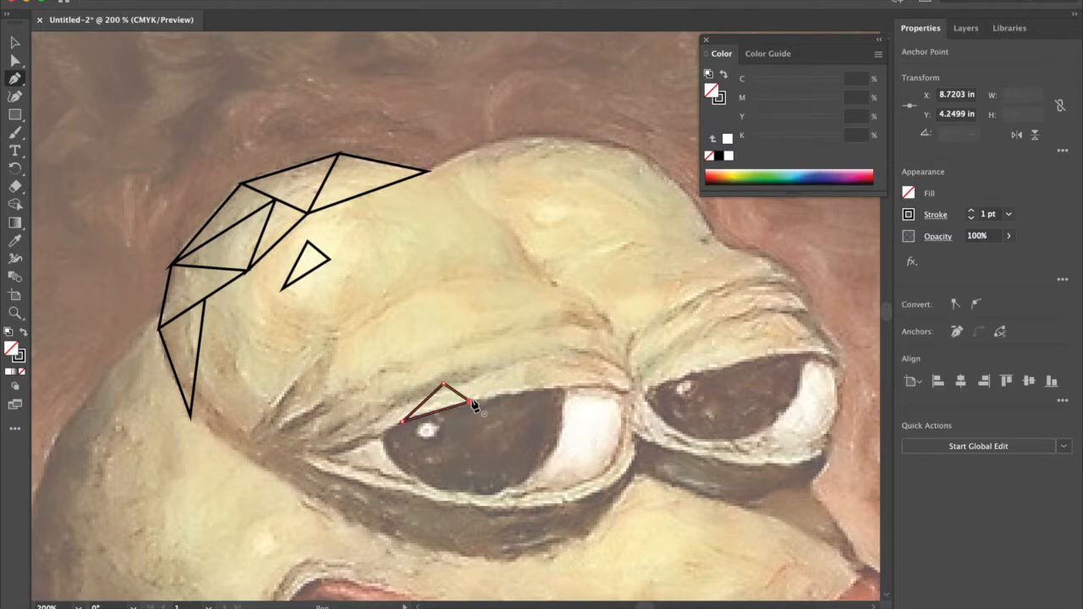
left_click(565, 387)
left_click(444, 386)
left_click(471, 402)
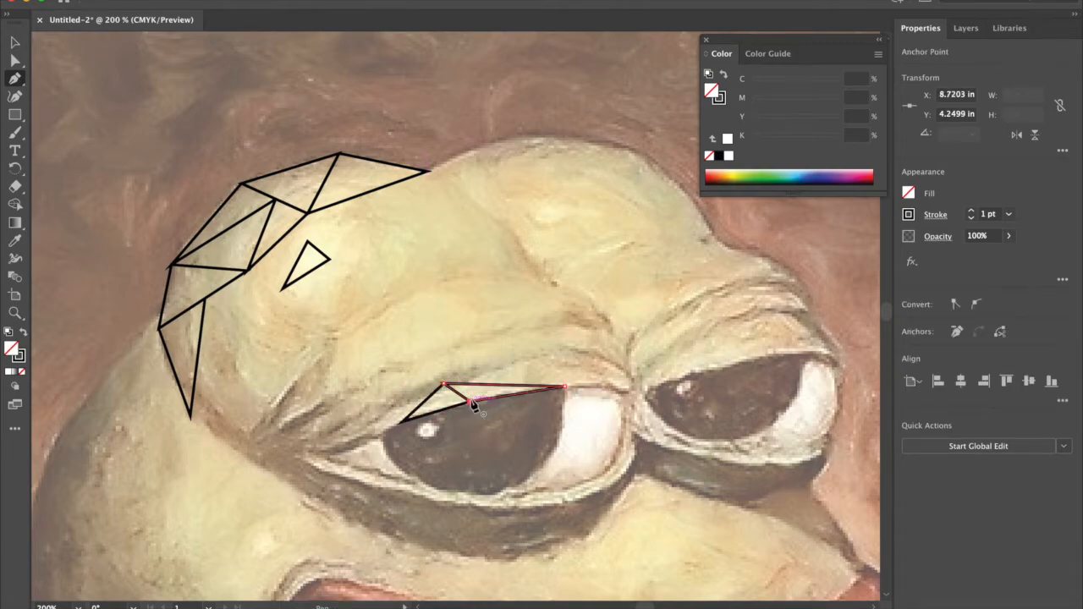
Step: Extend the left eye's upper-lid strip to the eye's outer corner with two more closed triangles sharing its anchor points
left_click(403, 423)
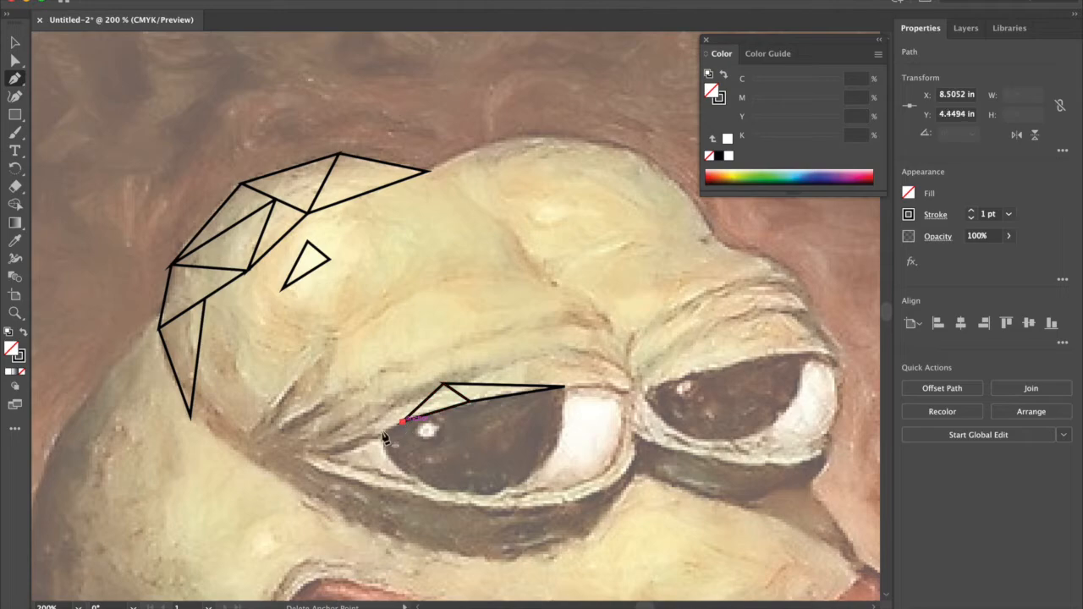
left_click(331, 458)
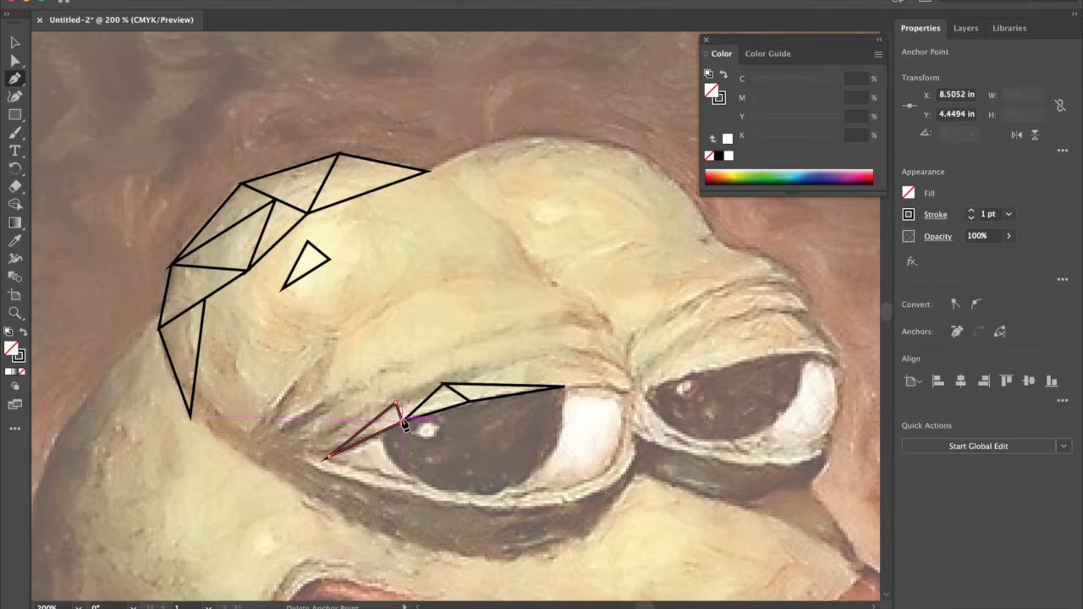
left_click(398, 410)
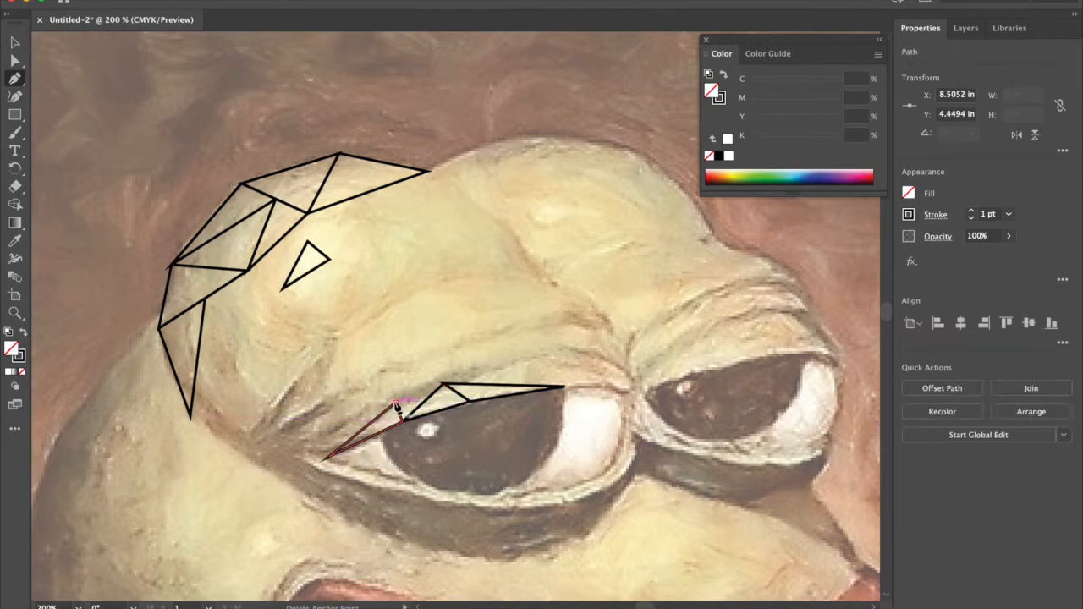
left_click(445, 387)
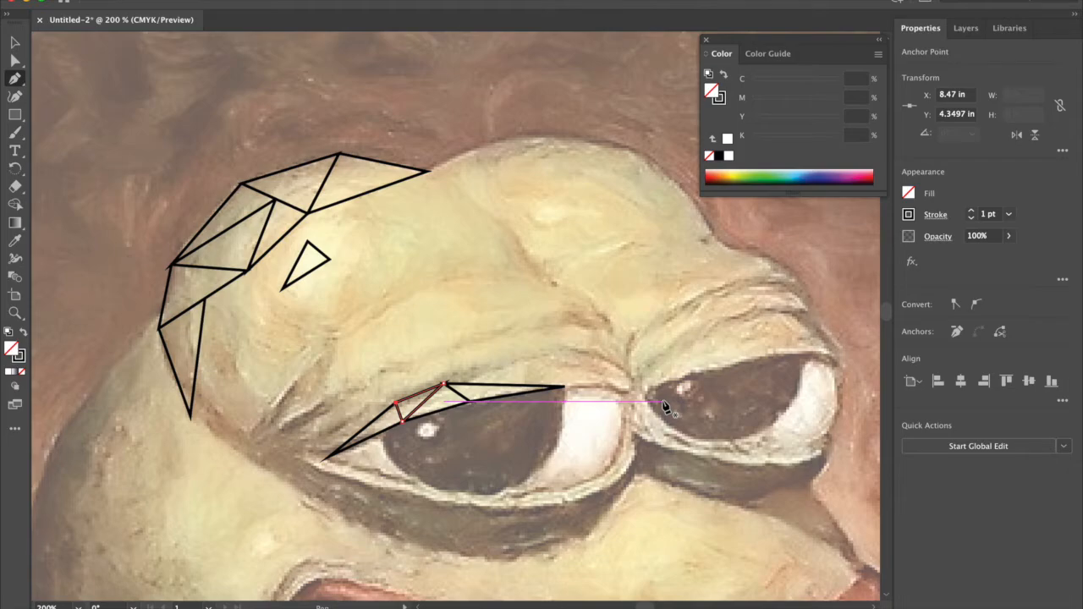
key("ctrl+minus")
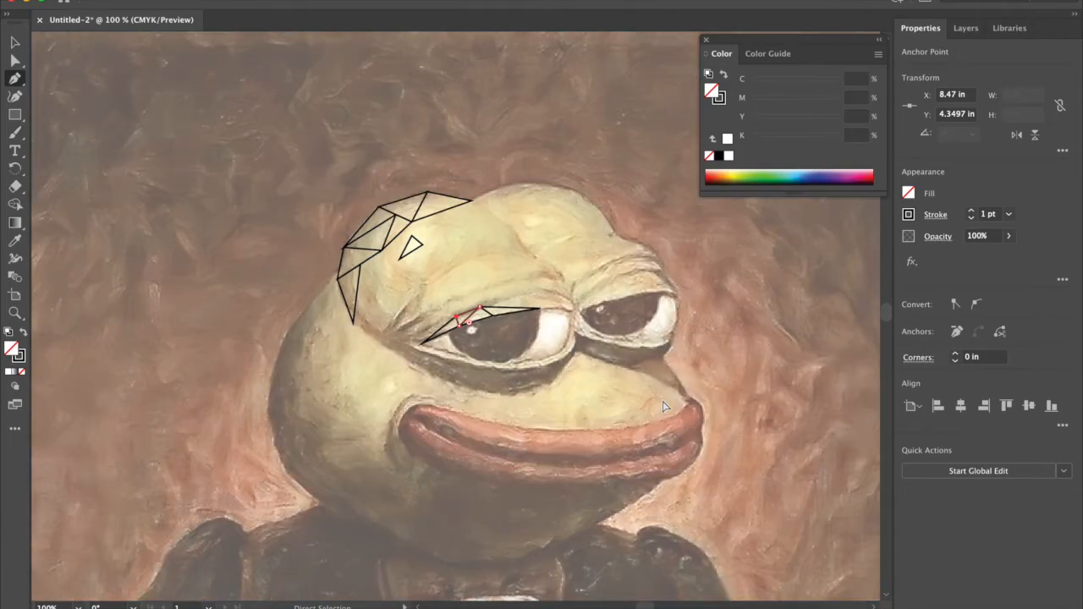
key("ctrl+plus")
key("ctrl+plus")
key("ctrl+plus")
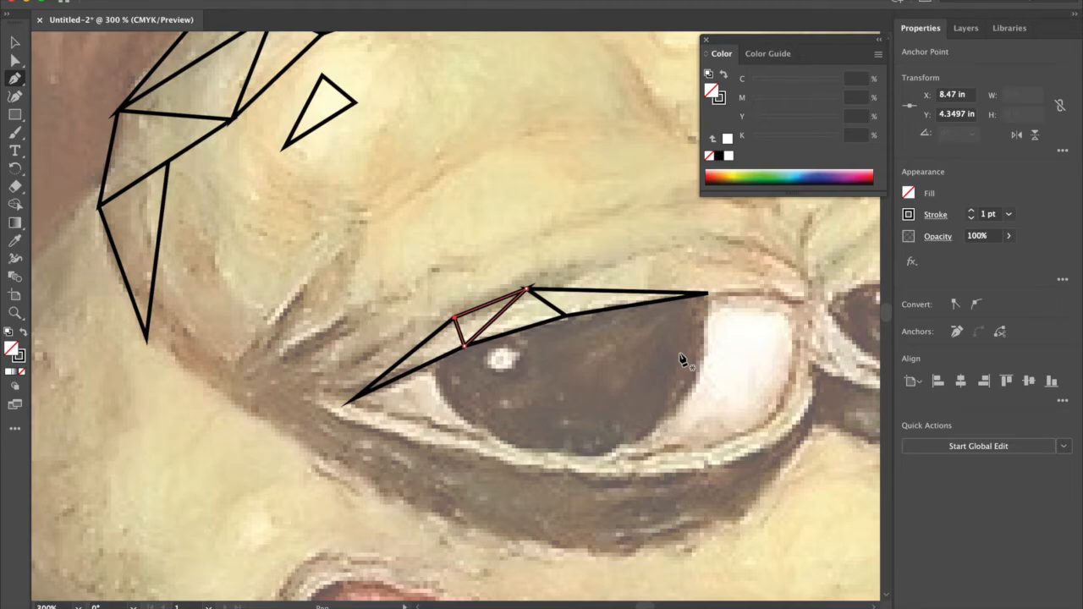
key("super+shift+5")
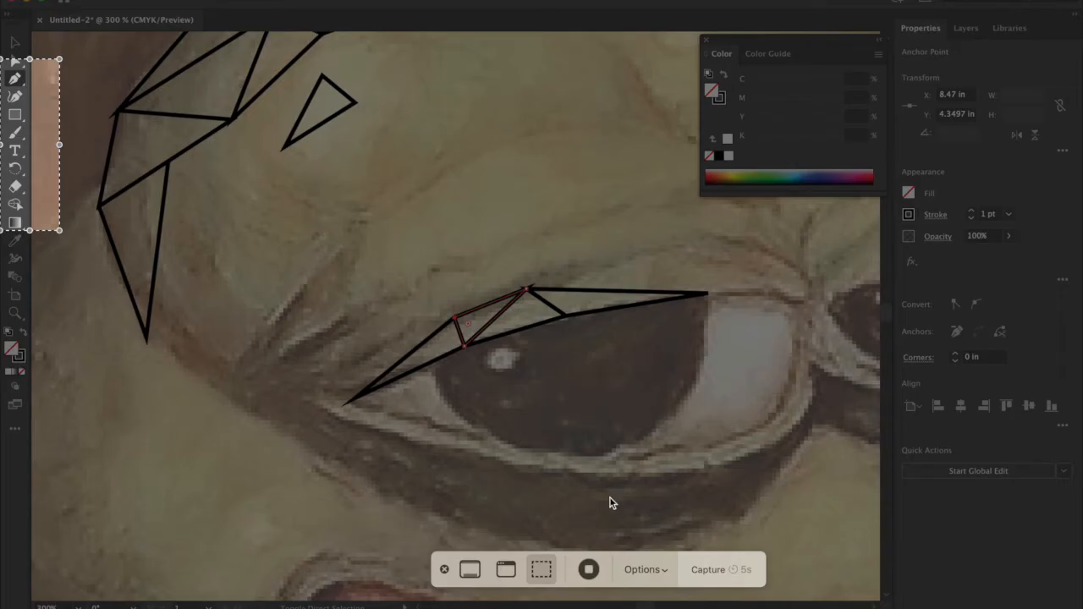
left_click(585, 571)
Step: Draw connected triangles from the upper-lid strip past the left eye's outer corner, across the dark crease beside it
left_click(266, 390)
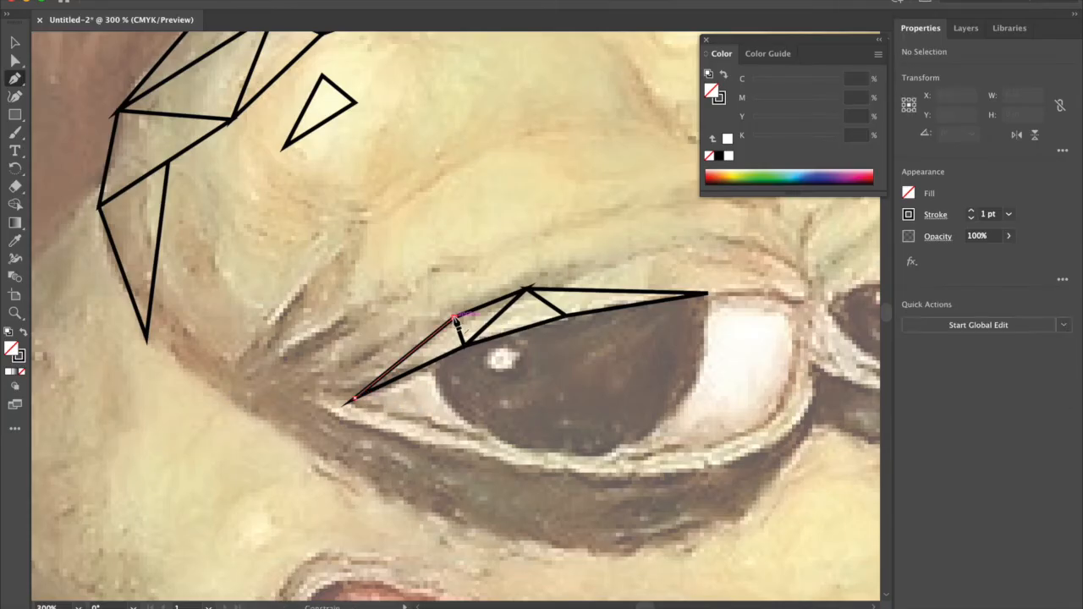
key("super+shift+a")
left_click(189, 379)
left_click(266, 389)
left_click(269, 354)
left_click(360, 353)
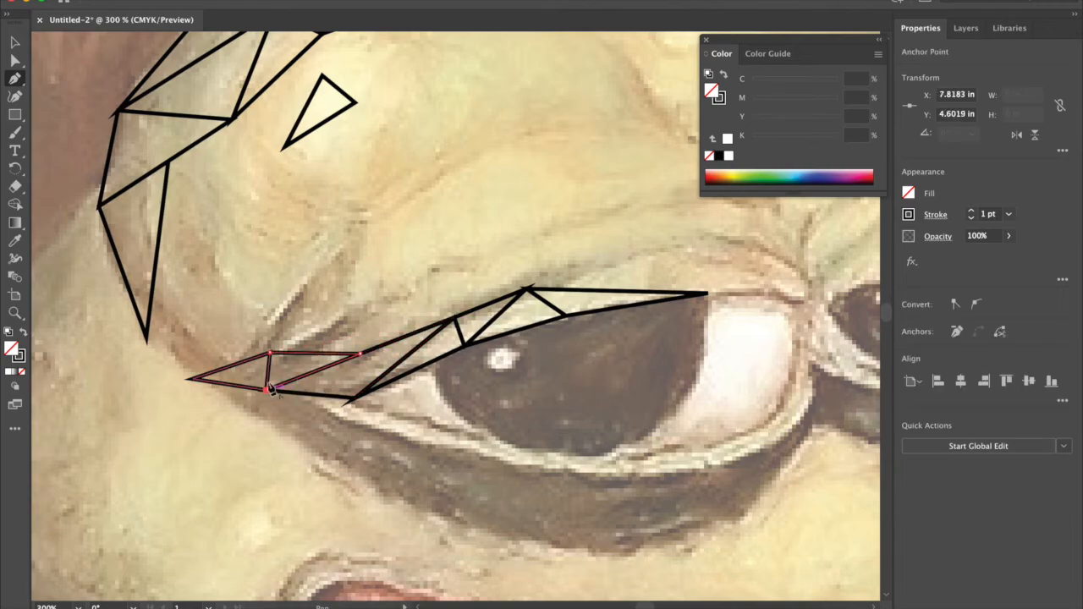
Step: Draw a closed triangle from the crease strip's upper anchor point up toward the outline triangles on the head's left side
left_click(269, 354)
left_click(189, 288)
left_click(179, 324)
left_click(269, 354)
Step: Fill the gap between the crease strip and the lowest outline triangle on the head's left side with connected triangles
left_click(189, 379)
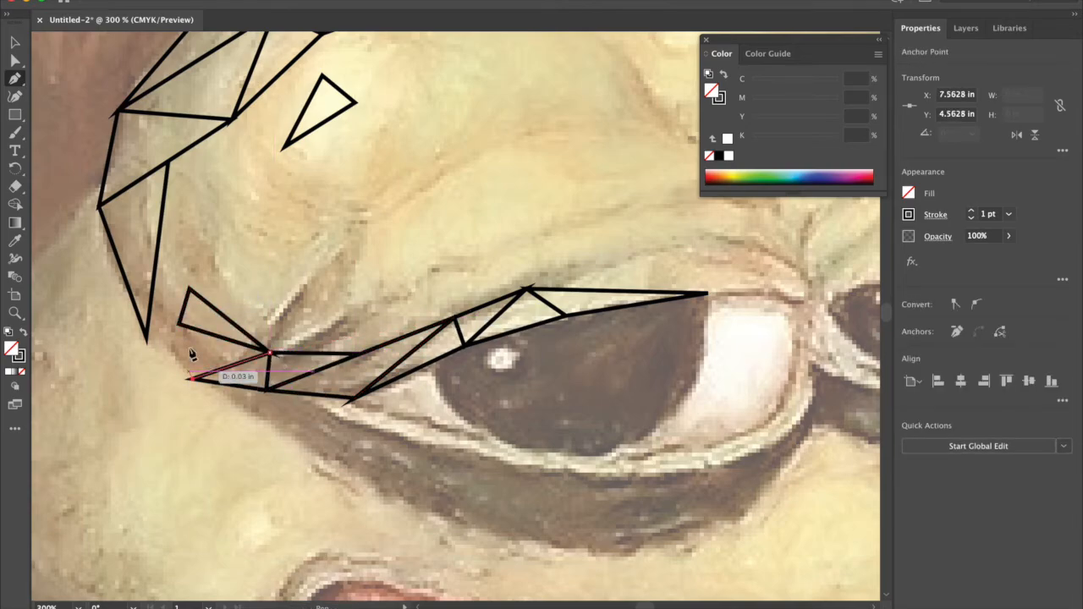
left_click(190, 379)
left_click(179, 324)
left_click(156, 271)
left_click(180, 324)
left_click(189, 288)
left_click(180, 324)
Step: Draw two narrow closed triangles from the crease up the left temple to the inner edge of the outline triangles
left_click(189, 290)
left_click(196, 212)
left_click(269, 353)
left_click(190, 290)
left_click(189, 289)
left_click(168, 162)
left_click(196, 213)
left_click(189, 289)
Step: Connect the temple triangles and outline triangles to the separate forehead highlight triangle with two closed triangles
left_click(196, 213)
left_click(285, 146)
left_click(168, 161)
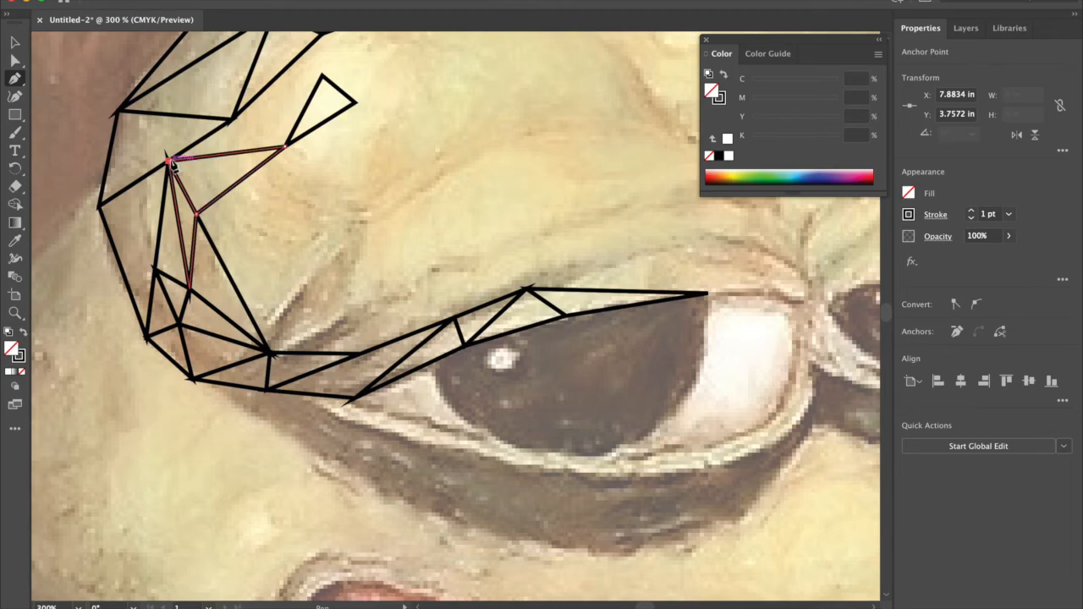
left_click(233, 119)
left_click(285, 146)
left_click(322, 76)
left_click(233, 119)
Step: Draw two closed triangles over the creases above the left eye's outer corner, the second reaching up onto the brow
scroll(423, 255, "down", 1)
scroll(424, 255, "right", 1)
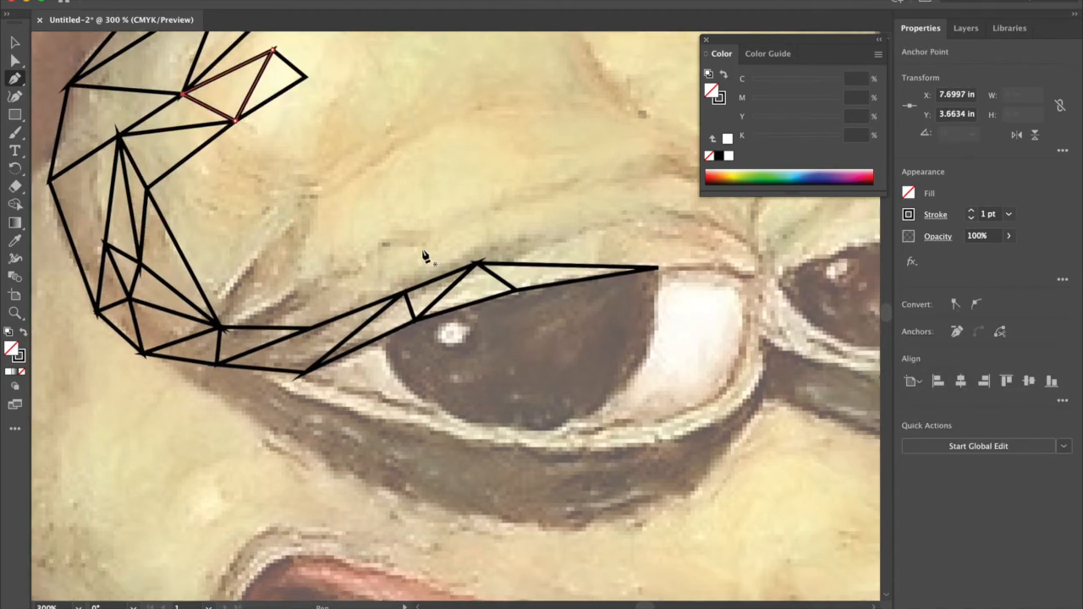
left_click(196, 280)
left_click(311, 329)
left_click(220, 328)
left_click(195, 280)
left_click(226, 290)
left_click(307, 211)
left_click(264, 308)
left_click(226, 291)
Step: Draw connected triangles linking the crease triangles above the outer corner to the left eye's upper-lid strip
left_click(264, 307)
left_click(340, 274)
left_click(293, 320)
left_click(311, 329)
left_click(335, 277)
left_click(405, 293)
left_click(311, 328)
left_click(335, 277)
Step: Draw three closed triangles across the brow above the outer half of the left eye, sharing the existing anchor points
left_click(435, 224)
left_click(404, 293)
left_click(335, 277)
left_click(335, 278)
left_click(306, 213)
left_click(264, 307)
left_click(335, 276)
left_click(435, 223)
left_click(306, 213)
Step: Draw two closed triangles above the middle of the left eye's lid, the second extending upward to a long point on the brow
left_click(435, 223)
left_click(477, 263)
left_click(404, 293)
left_click(435, 224)
left_click(435, 223)
left_click(569, 175)
left_click(477, 263)
left_click(435, 224)
Step: Draw three connected triangles above the inner half of the left eye's upper lid, ending over the white of the eye
left_click(477, 263)
left_click(601, 237)
left_click(513, 229)
left_click(477, 263)
left_click(602, 237)
left_click(659, 269)
left_click(719, 237)
left_click(601, 237)
left_click(658, 270)
Step: Draw a closed triangle along the upper lid's edge from above the eye white to the left eye's inner corner
left_click(660, 268)
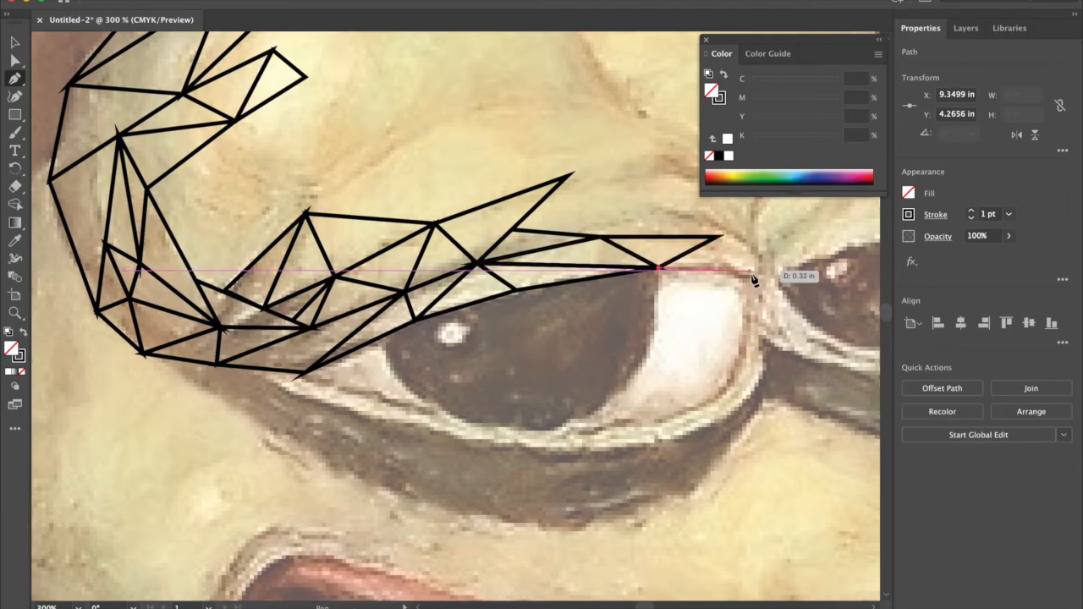
left_click(756, 277)
left_click(720, 237)
left_click(659, 269)
Step: Draw three closed triangles in the lid fold above the left eye's inner corner, sharing the existing anchor points
scroll(720, 237, "right", 1)
scroll(720, 238, "up", 1)
left_click(673, 265)
left_click(618, 227)
left_click(554, 265)
left_click(673, 265)
left_click(673, 265)
left_click(714, 241)
left_click(714, 304)
left_click(673, 265)
left_click(672, 265)
left_click(673, 265)
left_click(713, 242)
left_click(618, 227)
Step: Draw a closed triangle above the inner lid fold and another rising from it to a peak on the brow
left_click(617, 227)
left_click(523, 203)
left_click(554, 264)
left_click(617, 227)
left_click(617, 227)
left_click(607, 127)
left_click(677, 234)
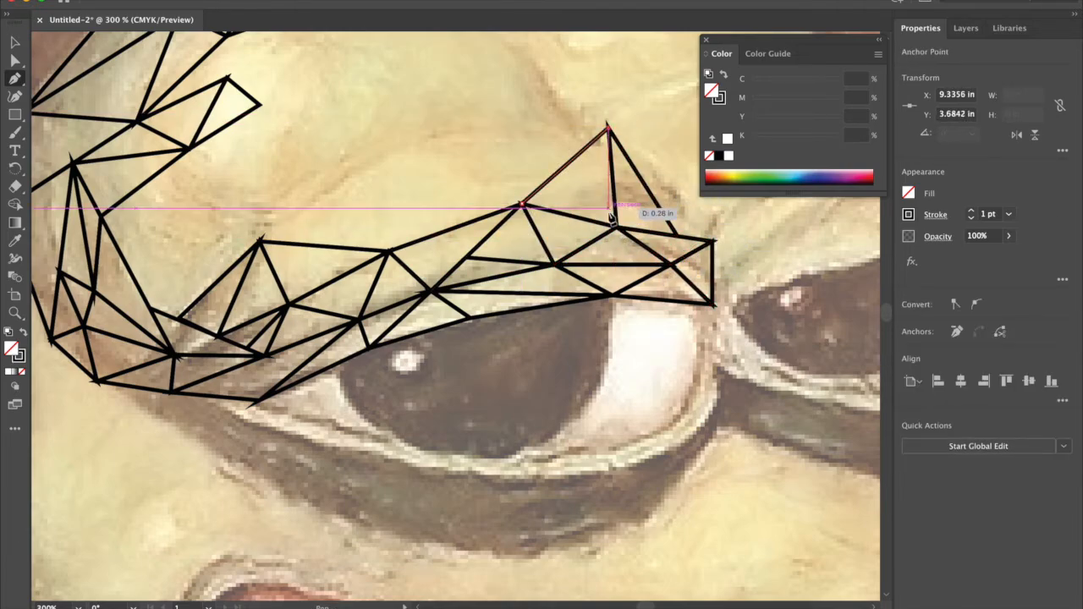
Step: Cover the brow above the left eye with two large closed triangles between the outer brow point and the inner brow peak
left_click(522, 204)
left_click(409, 150)
left_click(260, 242)
left_click(523, 203)
left_click(522, 203)
left_click(607, 127)
left_click(409, 149)
left_click(522, 203)
Step: Draw a closed triangle from the inner brow peak up along the crease between the two forehead bumps
scroll(489, 232, "up", 3)
left_click(462, 140)
left_click(483, 236)
left_click(548, 228)
left_click(462, 140)
Step: Draw a closed triangle along the outer crest of the left forehead bump, starting from the top of the crease triangle
left_click(462, 140)
left_click(382, 58)
left_click(346, 76)
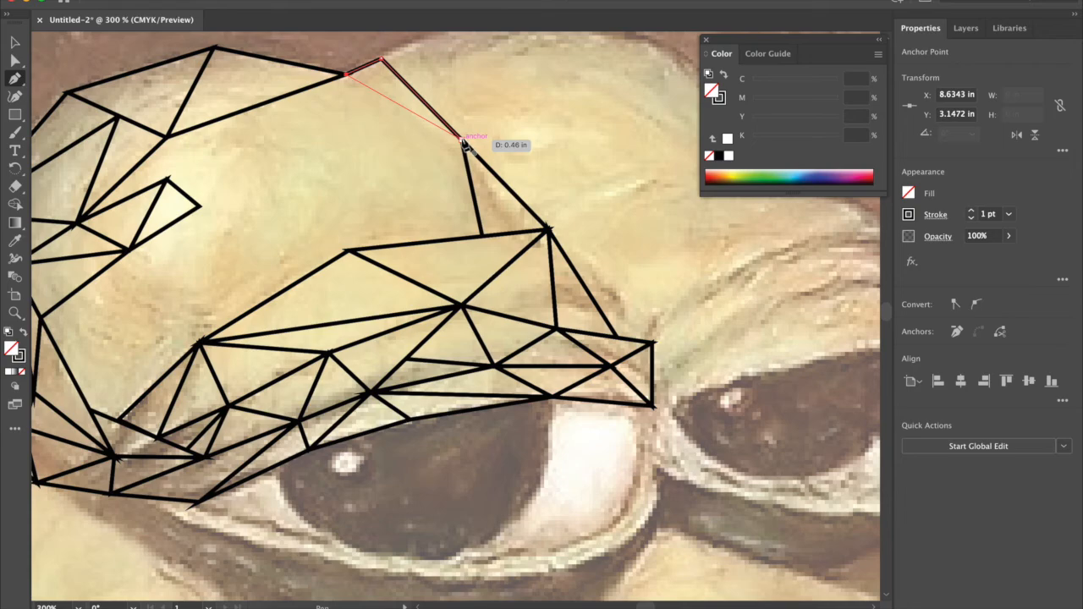
Step: Extend the small cluster inside the left forehead bump with two closed triangles, one toward the crest and one down toward the brow
left_click(198, 207)
left_click(167, 178)
left_click(225, 149)
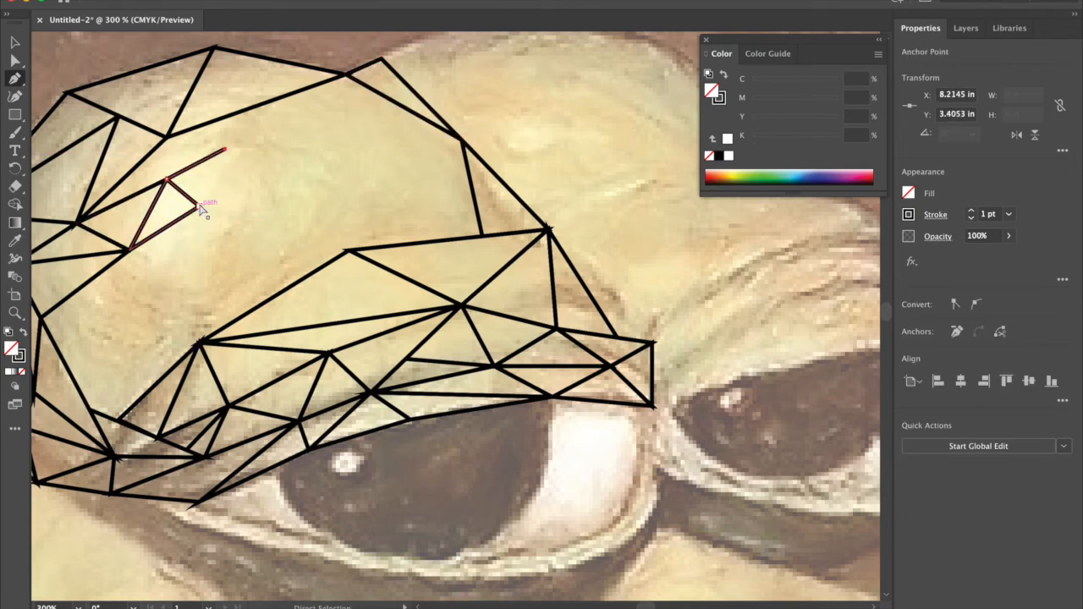
left_click(199, 206)
left_click(200, 207)
left_click(200, 279)
left_click(130, 250)
left_click(200, 207)
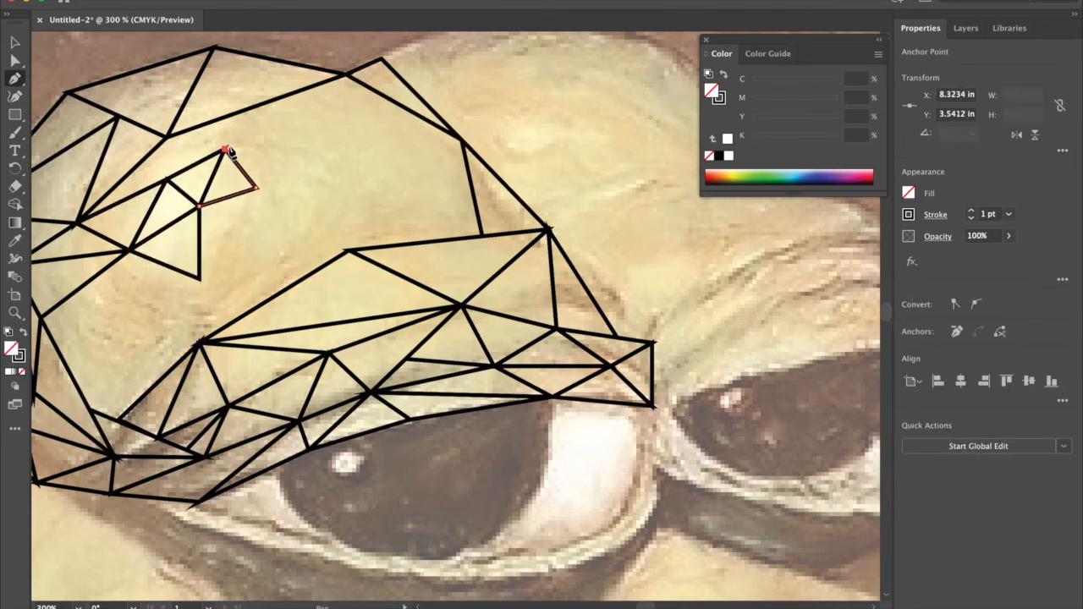
Step: Draw two more closed triangles on the inner side of the forehead cluster, sharing a new point toward the middle of the bump
left_click(256, 188)
left_click(200, 279)
left_click(200, 207)
left_click(257, 188)
left_click(200, 279)
Step: Draw a closed triangle from the cluster down to the outer brow and another across to the brow's top point, and deselect the path
left_click(118, 353)
left_click(130, 250)
left_click(200, 280)
left_click(199, 280)
left_click(350, 251)
left_click(200, 342)
left_click(200, 280)
key("super+shift+a")
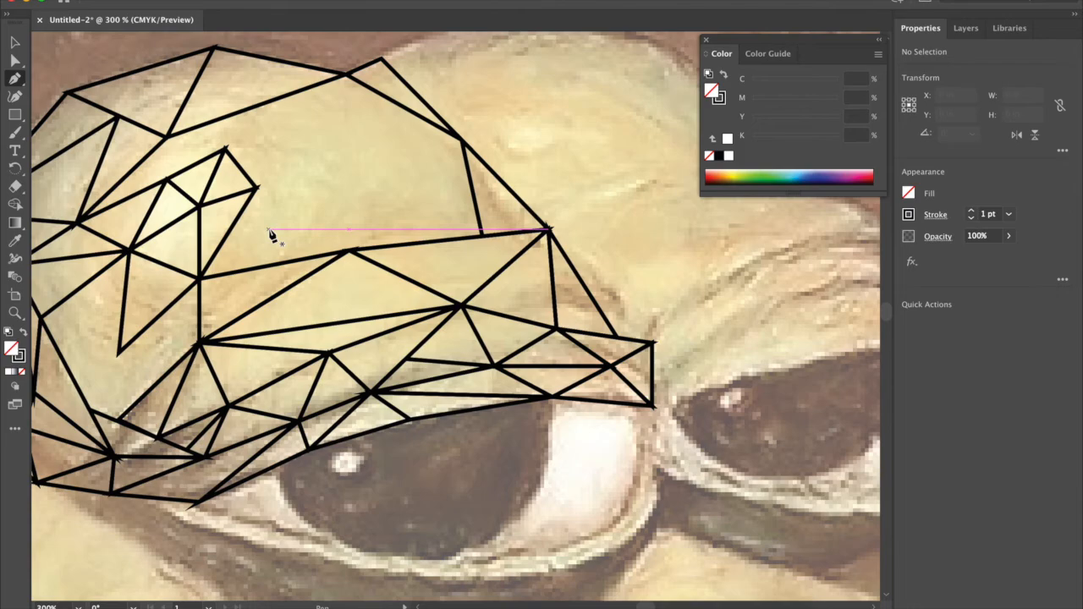
Step: Fill the gap between the brow's top point, the forehead crease and the crest with two closed triangles
left_click(349, 251)
left_click(461, 139)
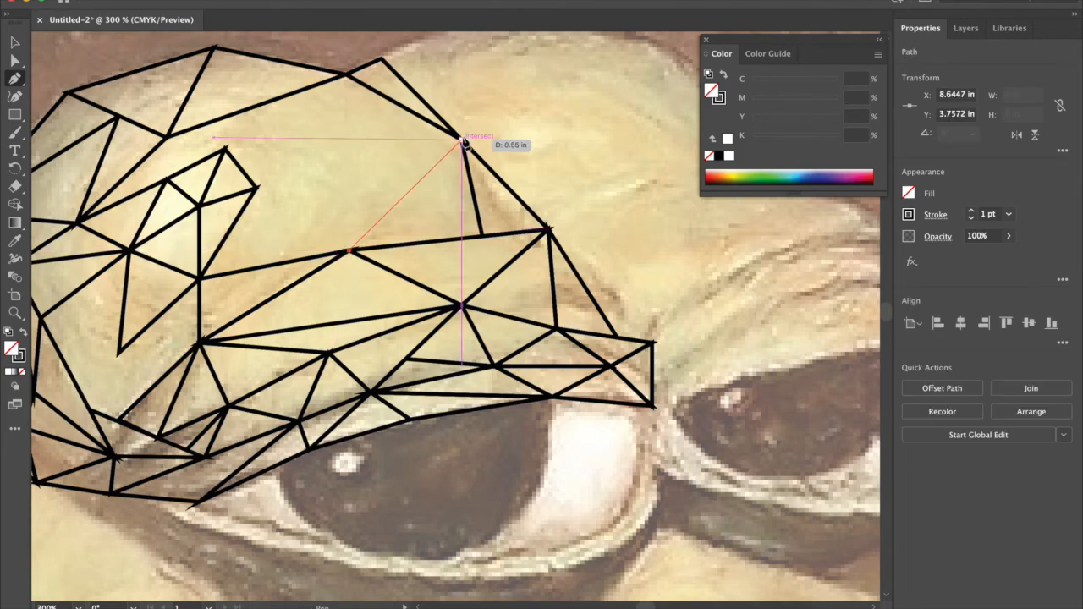
left_click(482, 237)
left_click(349, 251)
left_click(347, 75)
left_click(350, 250)
Step: Connect the forehead cluster to the brow's top point and the crest anchor with two large closed triangles
left_click(350, 250)
left_click(256, 188)
left_click(199, 278)
left_click(349, 251)
left_click(257, 188)
left_click(346, 75)
left_click(349, 251)
left_click(257, 188)
Step: Close the remaining upper forehead gap with triangles linking the top of the cluster to the crest and the outer forehead anchors
left_click(256, 188)
left_click(224, 149)
left_click(346, 75)
left_click(257, 188)
left_click(224, 149)
left_click(167, 137)
left_click(76, 223)
left_click(224, 149)
Step: Draw closed triangles in the white at the left eye's outer corner, between the upper and lower lids
scroll(226, 152, "down", 4)
left_click(178, 347)
left_click(328, 397)
left_click(252, 312)
left_click(246, 370)
left_click(252, 313)
left_click(252, 312)
left_click(286, 384)
left_click(252, 313)
Step: Outline the light reflection in the left pupil with small closed triangles, linking them to the outer eye triangles
left_click(326, 284)
left_click(297, 325)
left_click(325, 284)
left_click(326, 284)
left_click(354, 303)
left_click(313, 303)
left_click(326, 284)
left_click(354, 304)
left_click(322, 326)
left_click(354, 304)
left_click(324, 326)
Step: Draw closed triangles from the underside of the pupil's reflection down to the lower lid and across the outer pupil
left_click(297, 326)
left_click(308, 377)
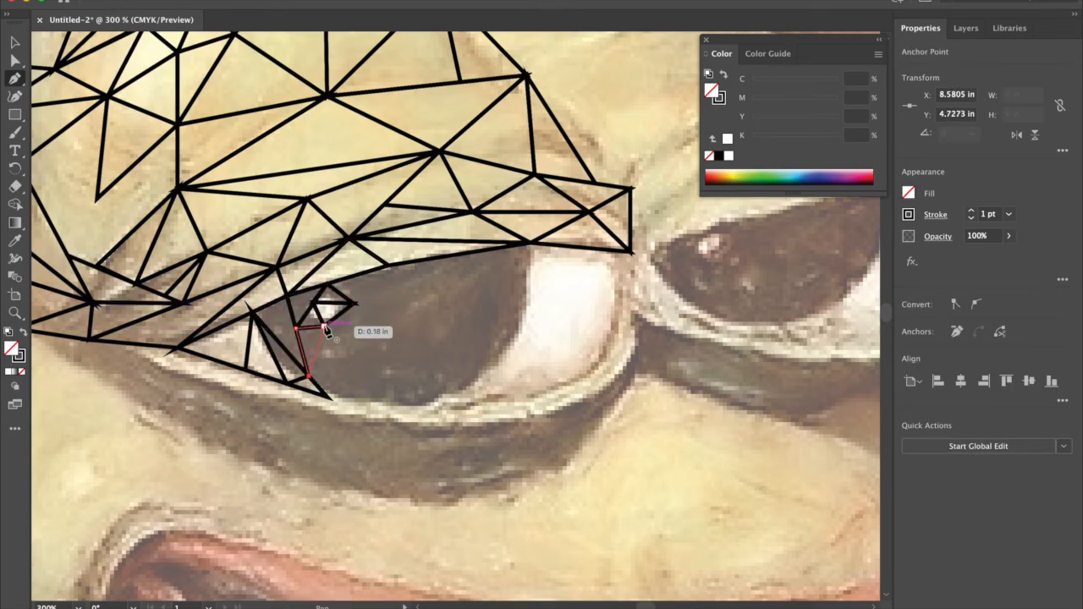
left_click(324, 326)
left_click(324, 325)
left_click(328, 397)
left_click(393, 403)
left_click(325, 326)
left_click(324, 326)
left_click(353, 304)
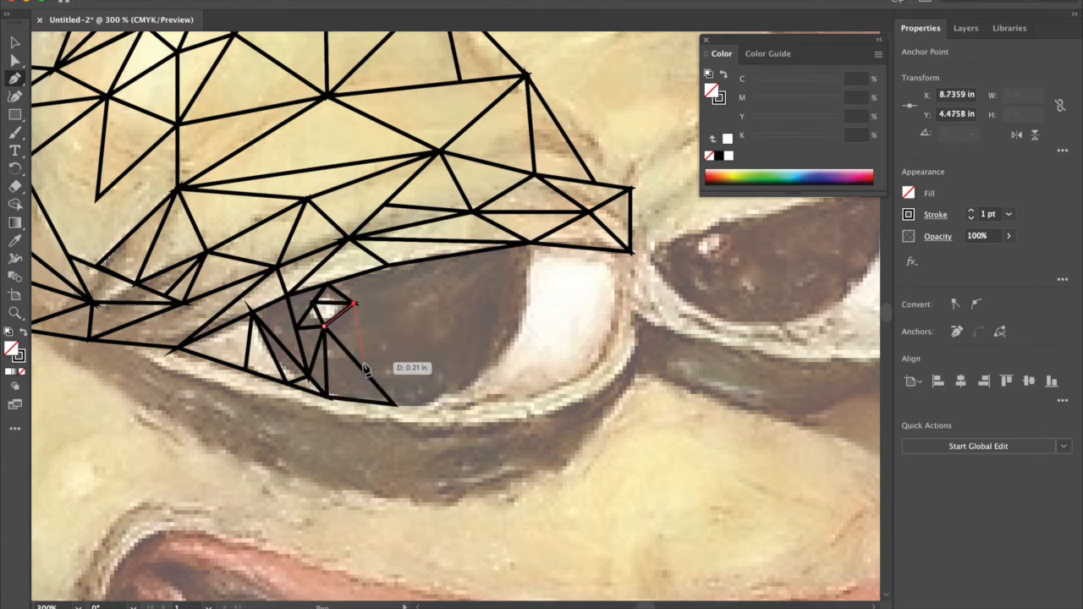
left_click(325, 326)
Step: Draw a closed triangle between the pupil's reflection and the upper lid line
left_click(354, 304)
left_click(389, 265)
left_click(327, 284)
left_click(531, 243)
left_click(516, 339)
left_click(483, 329)
key("super+z")
key("super+z")
key("super+z")
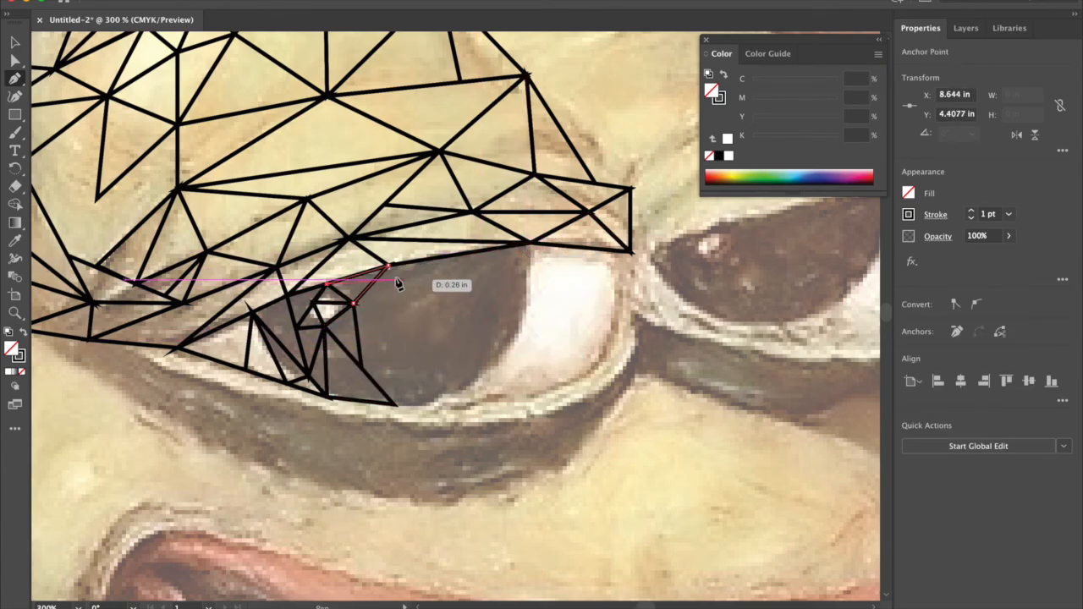
Step: Draw a long closed triangle under the upper lid from the reflection and another below it into the middle of the pupil
left_click(354, 304)
left_click(354, 304)
left_click(498, 248)
left_click(389, 266)
left_click(353, 304)
left_click(353, 304)
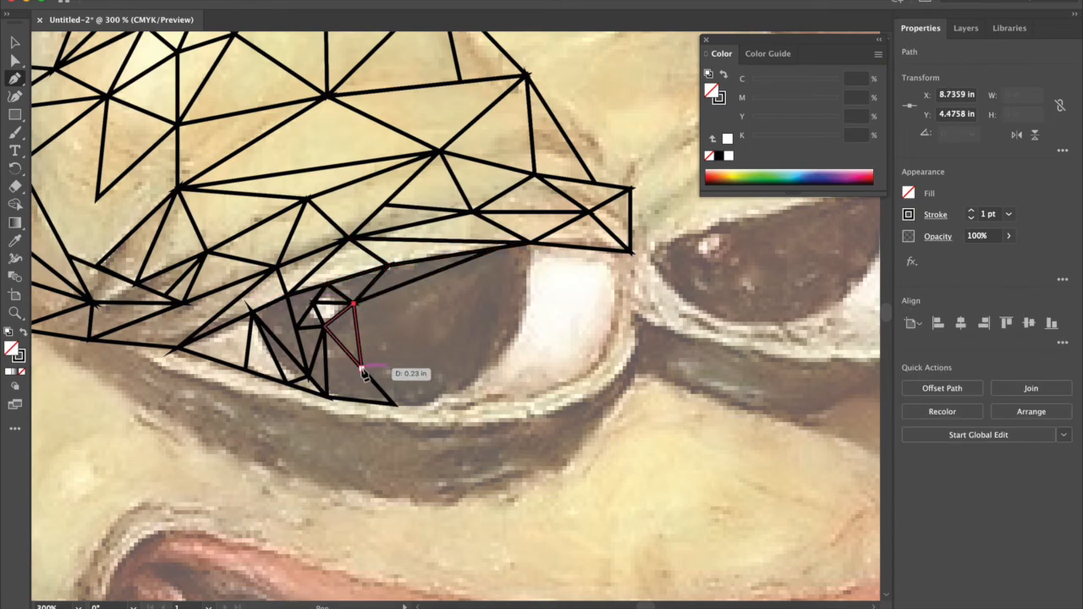
left_click(362, 368)
Step: Draw two closed triangles across the bottom of the pupil, from its lower centre point to the lower lid and inner pupil edge
left_click(395, 404)
left_click(448, 401)
left_click(361, 369)
left_click(395, 404)
left_click(449, 401)
left_click(518, 341)
left_click(362, 368)
left_click(448, 402)
Step: Draw two tall, narrow closed triangles along the pupil's inner edge, reaching up to the upper lid
left_click(448, 351)
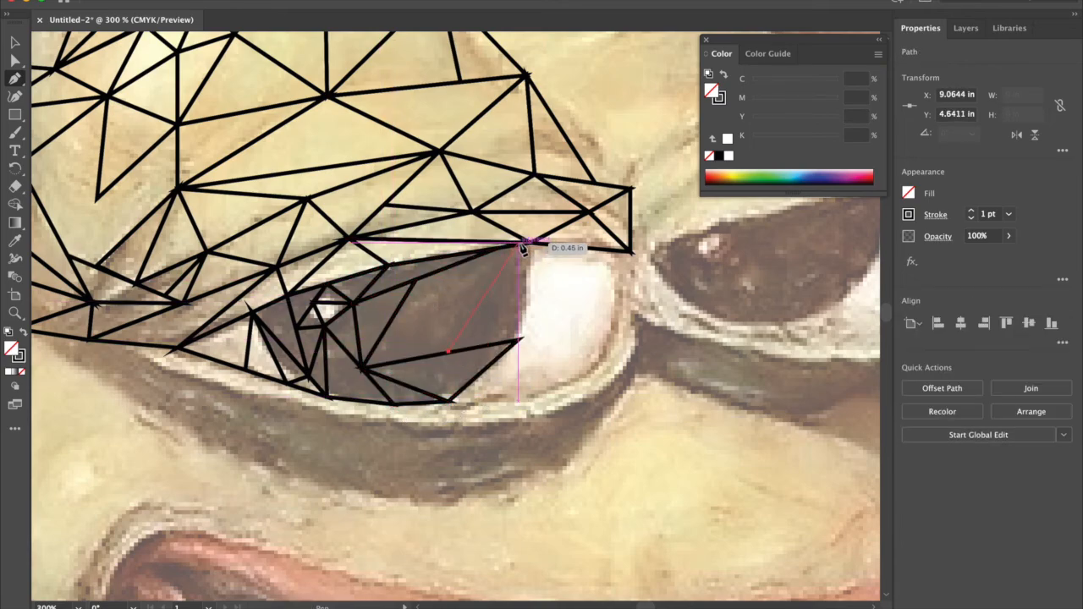
left_click(498, 248)
left_click(499, 343)
left_click(449, 351)
left_click(498, 342)
left_click(530, 243)
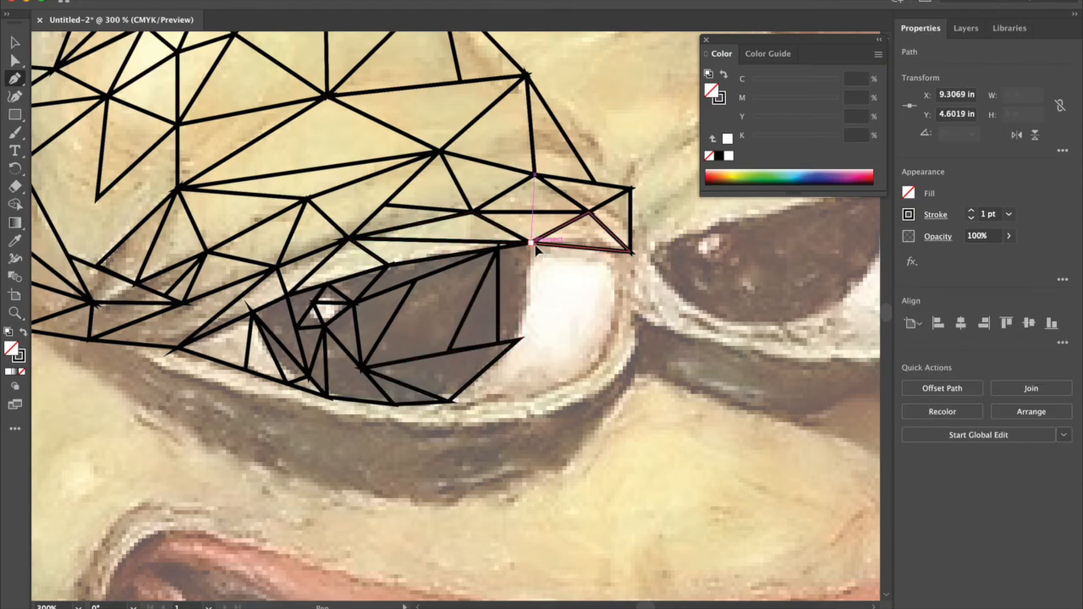
Step: Fill the middle of the pupil with closed triangles meeting at a new point beside the tall inner triangle
left_click(481, 283)
left_click(362, 368)
left_click(449, 351)
left_click(480, 283)
left_click(481, 283)
left_click(417, 280)
left_click(498, 248)
left_click(481, 284)
Step: Draw two closed triangles along the lower lid in the eye white, from the pupil's base toward the inner corner
left_click(448, 401)
left_click(543, 396)
left_click(518, 341)
left_click(449, 401)
left_click(543, 396)
left_click(529, 365)
left_click(607, 364)
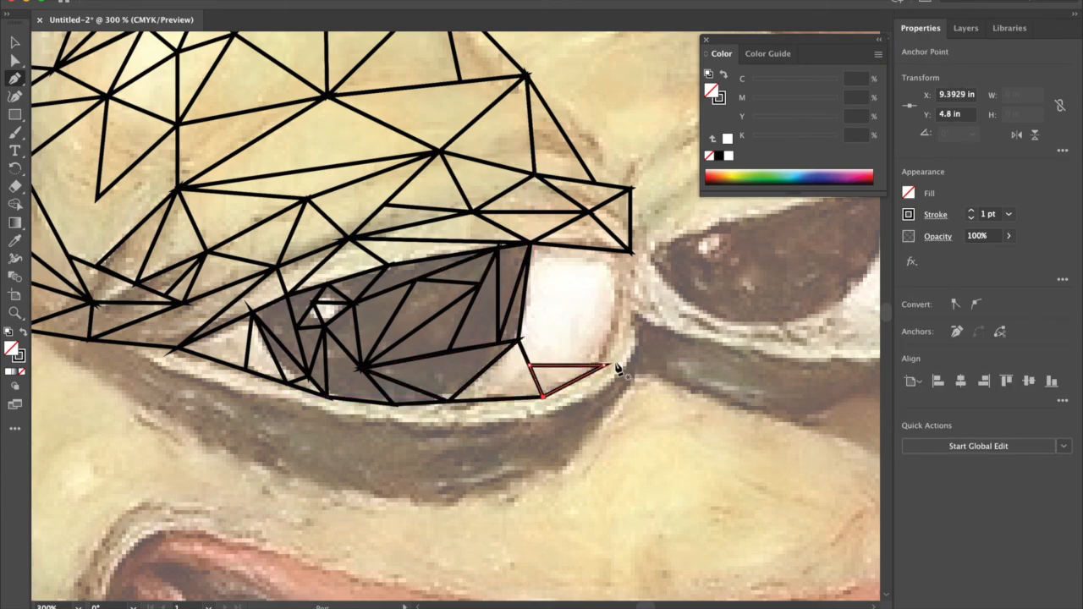
Step: Draw closed triangles along the inner edge of the eye white, one above the lower lid and one beneath the upper lid
left_click(626, 304)
left_click(627, 303)
left_click(630, 251)
left_click(589, 248)
left_click(627, 303)
Step: Cover the centre of the eye white with closed triangles spanning the pupil's edge, the upper lid and the inner corner
left_click(589, 248)
left_click(518, 341)
left_click(626, 303)
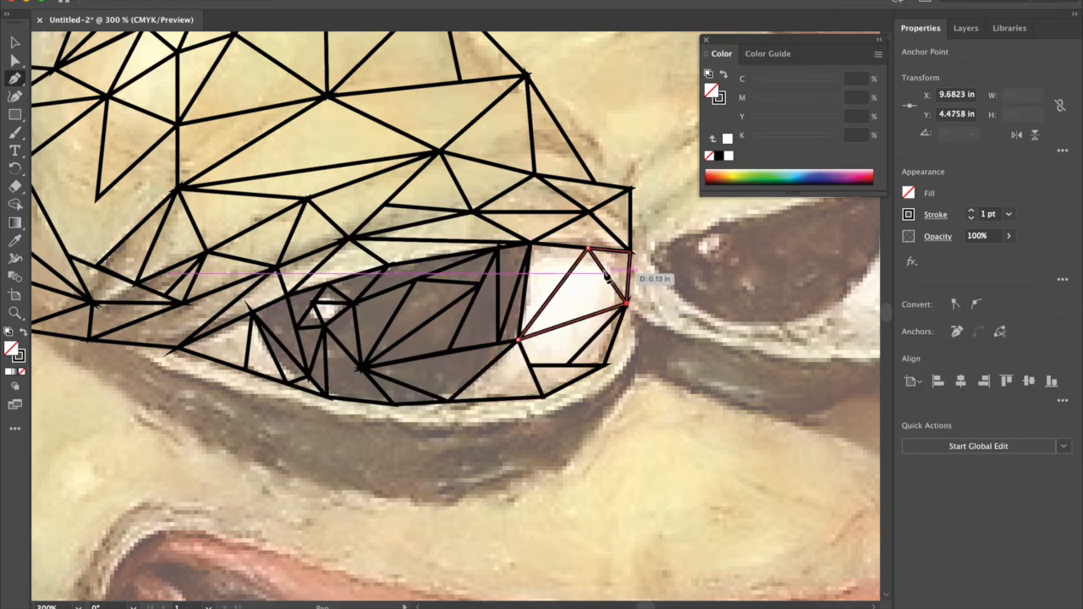
left_click(519, 342)
Step: Draw closed triangles along the lower lid rim, from the eye's inner corner to a new point beneath the pupil
left_click(634, 365)
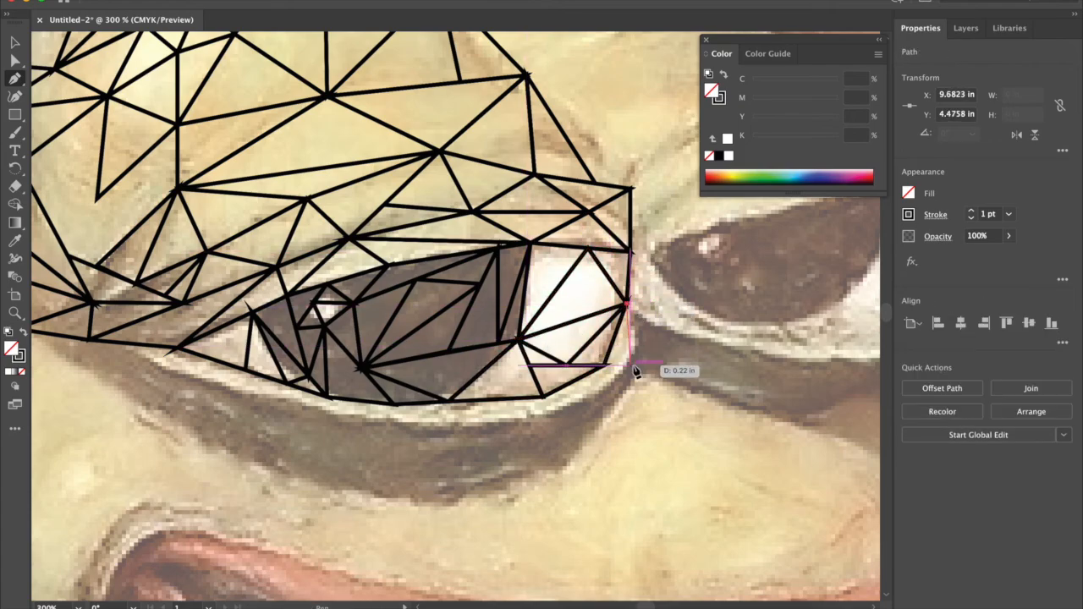
left_click(563, 415)
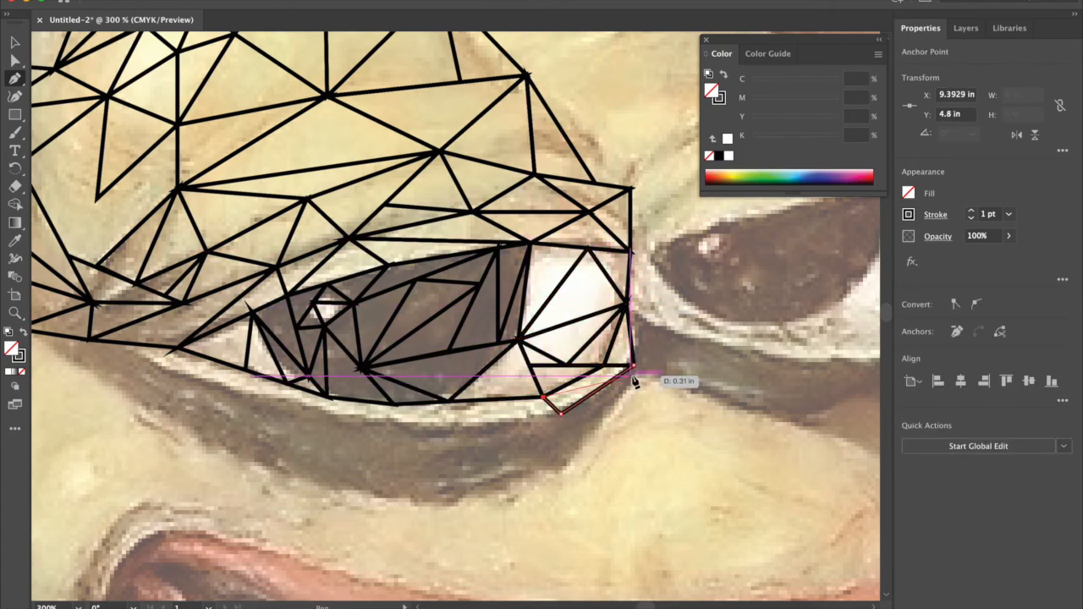
left_click(561, 414)
left_click(415, 430)
left_click(449, 401)
left_click(563, 414)
Step: Continue the lower lid rim with closed triangles beneath the pupil's base, meeting at the rim's new lower point
left_click(415, 430)
left_click(395, 404)
left_click(448, 401)
left_click(416, 429)
left_click(415, 429)
left_click(327, 397)
Step: Extend the eye bag toward the outer corner with two closed triangles sharing a new point on its lower outer edge
left_click(416, 429)
Step: Draw closed triangles in the middle of the dark bag under the eye, hanging from the lower lid rim
left_click(435, 508)
left_click(491, 421)
left_click(493, 421)
left_click(551, 452)
left_click(561, 414)
left_click(493, 422)
left_click(550, 452)
Step: Fill the inner half of the eye bag with closed triangles between its lower edge and the eye's inner corner
left_click(581, 463)
left_click(635, 365)
left_click(436, 508)
left_click(581, 463)
left_click(550, 452)
left_click(436, 508)
left_click(436, 508)
left_click(214, 463)
left_click(415, 429)
left_click(214, 463)
left_click(220, 387)
left_click(317, 413)
left_click(214, 464)
Step: Draw a small closed triangle joining the eye bag's outer end to the lower lid and deselect the path
left_click(220, 387)
left_click(245, 371)
left_click(316, 413)
key("super+shift+a")
key("super+minus")
key("super+minus")
key("super+minus")
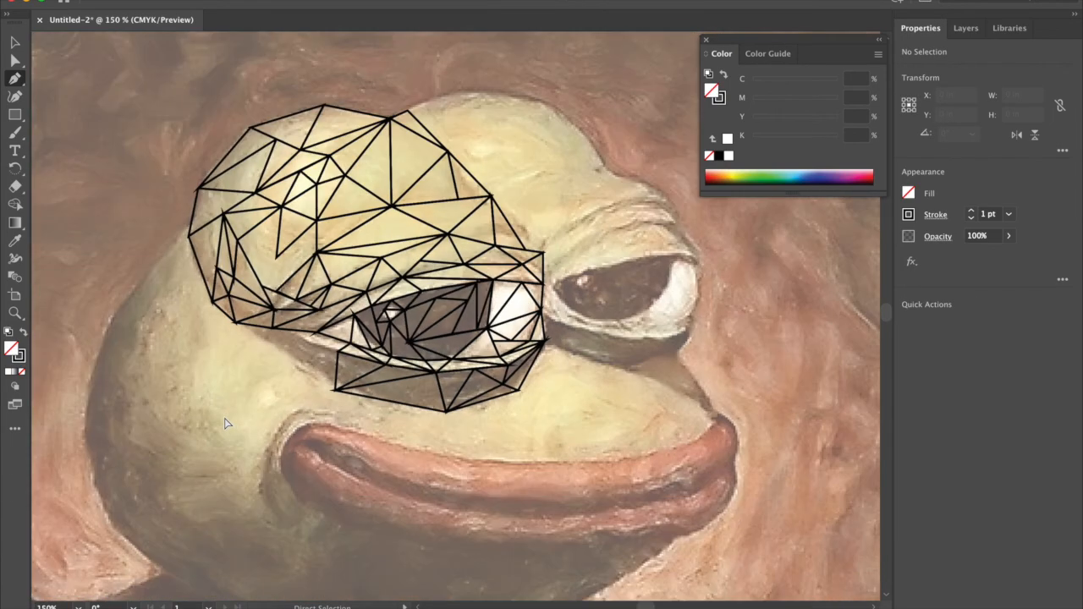